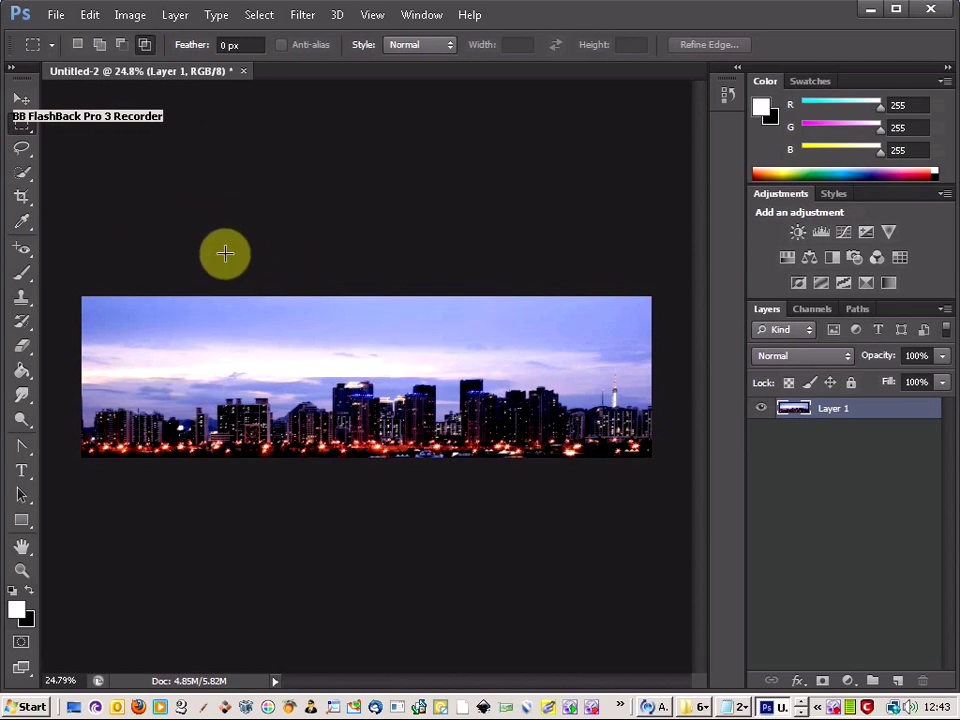
Double the canvas height to 200 percent, anchored at the top centre, leaving transparent space below
left_click(130, 18)
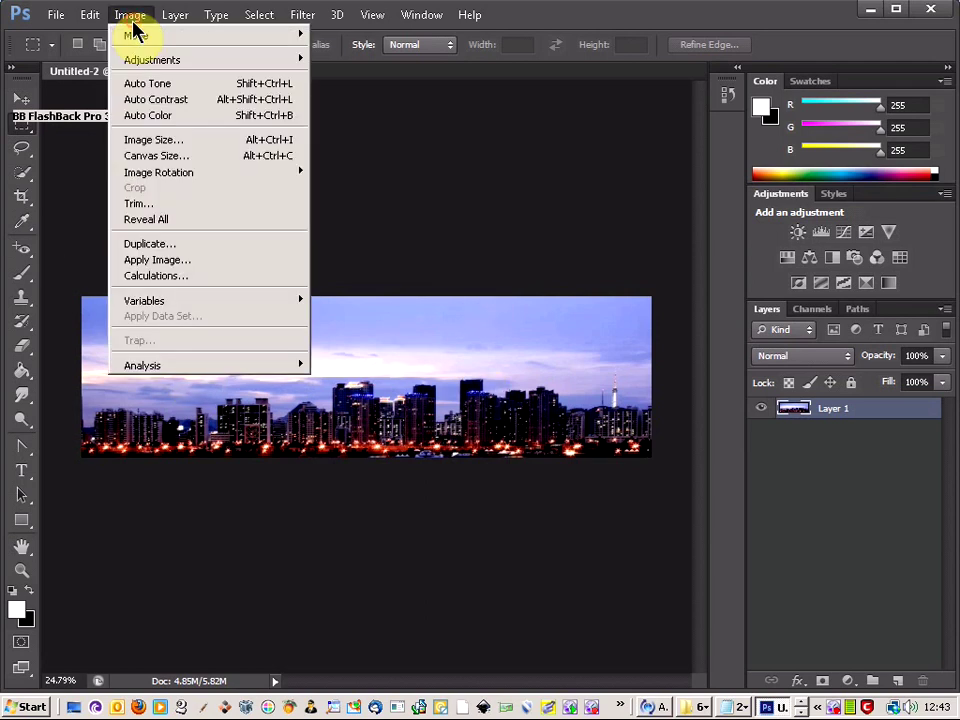
left_click(213, 157)
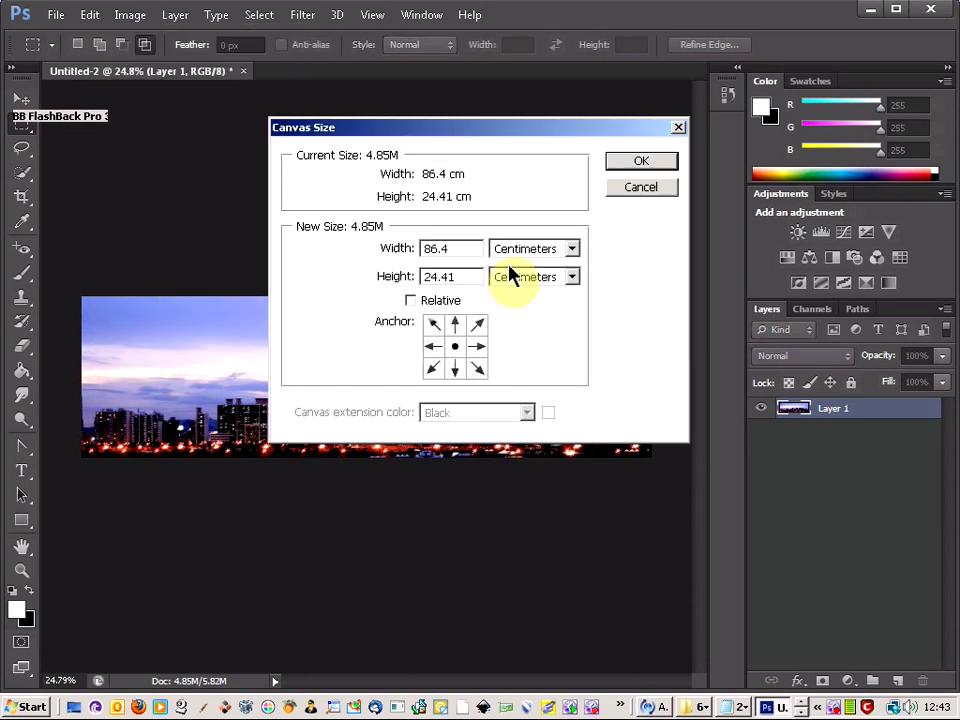
left_click(553, 249)
left_click(545, 270)
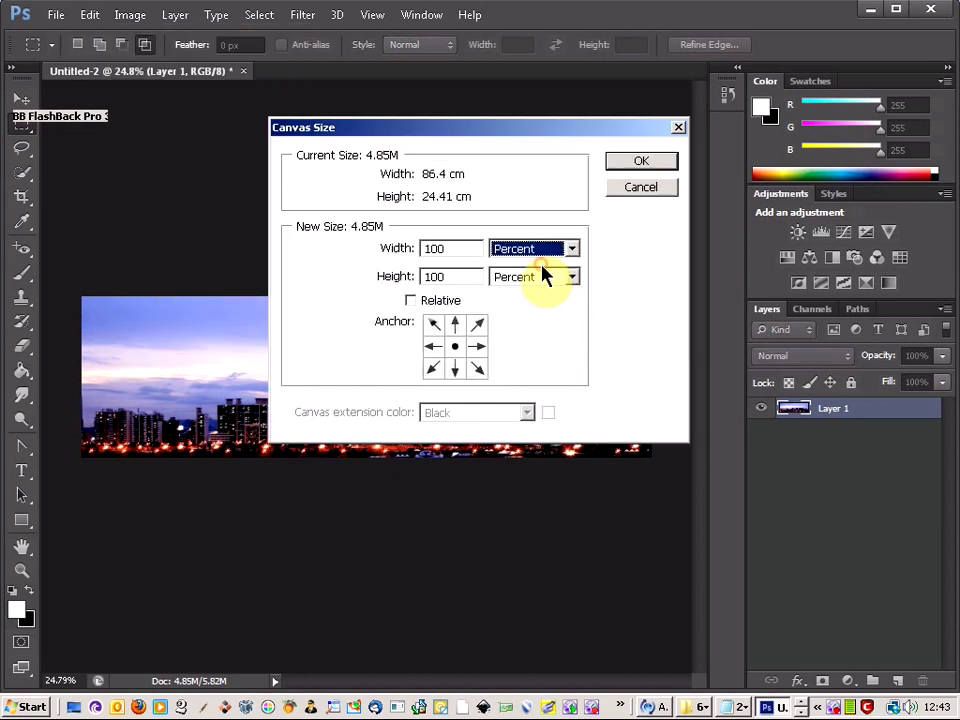
left_click(455, 323)
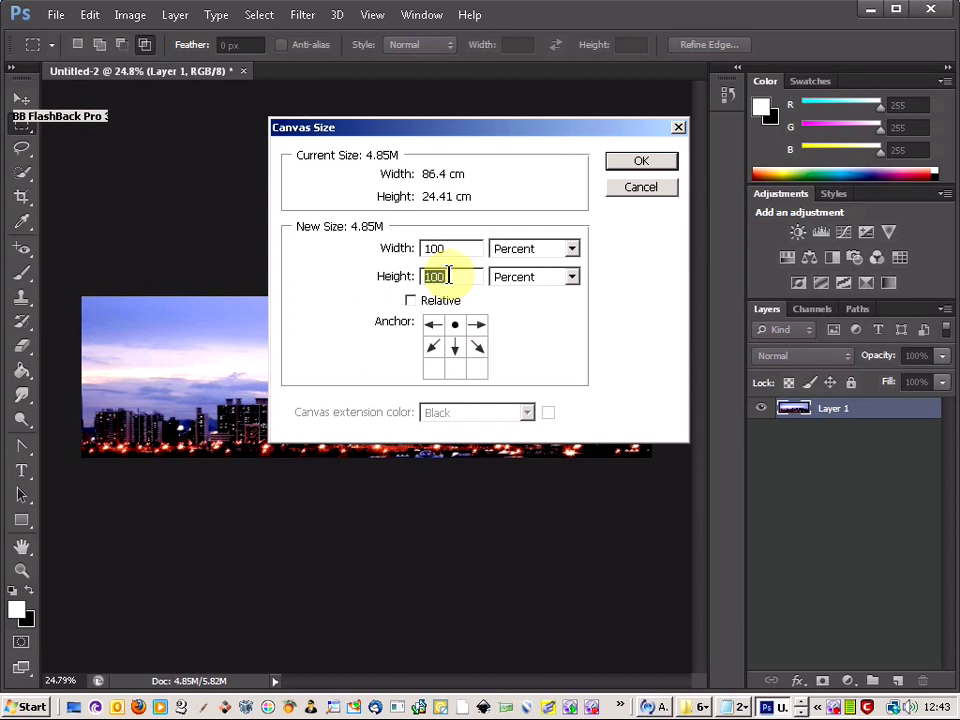
type("2")
key("Return")
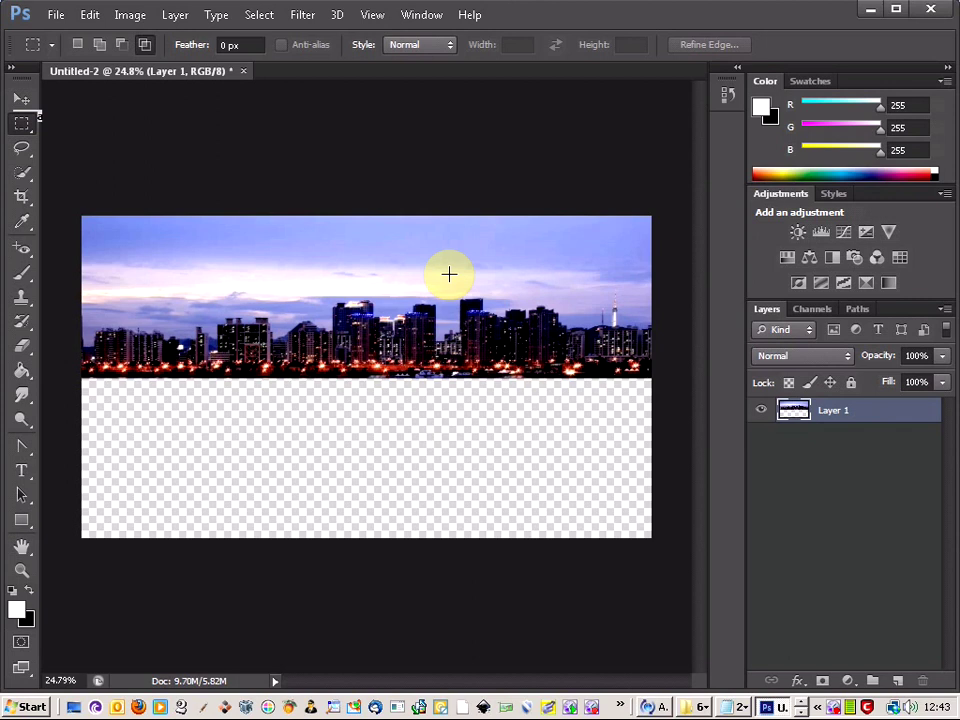
Marquee-select the whole city photo and copy it onto a new Layer 2
left_click(75, 205)
left_click_drag(104, 216, 663, 384)
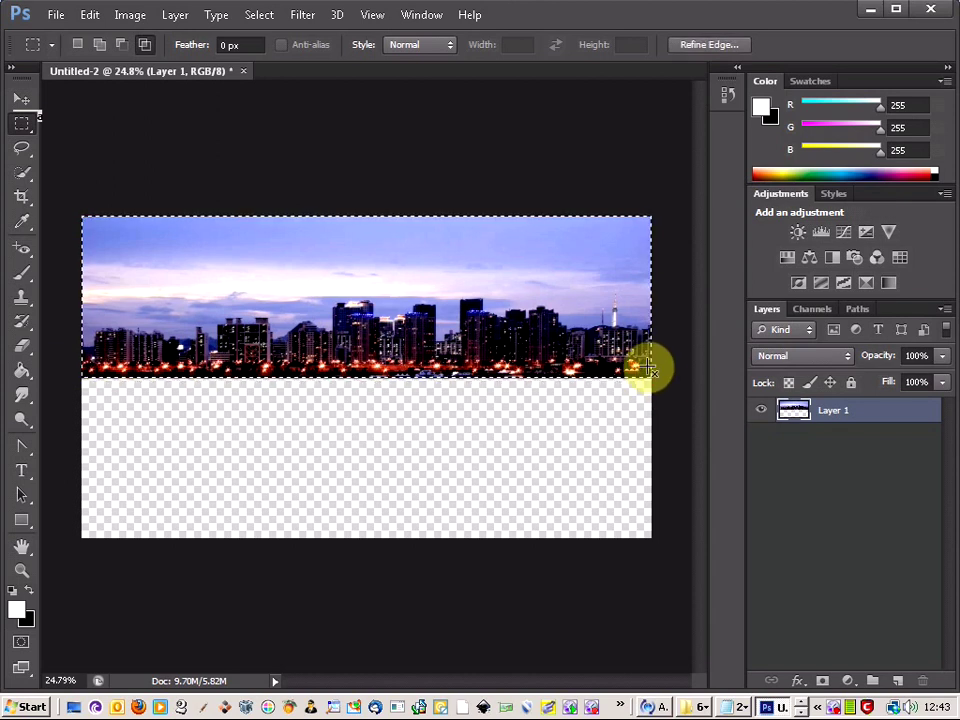
key("ctrl+j")
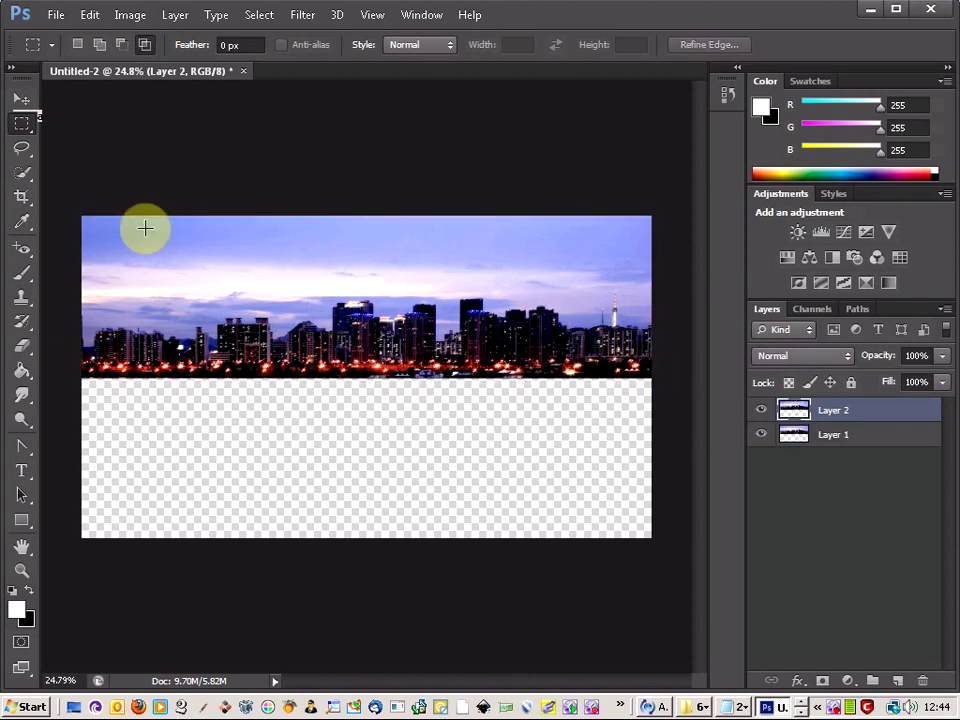
Flip Layer 2 vertically into the lower half to form the mirrored reflection
left_click(20, 100)
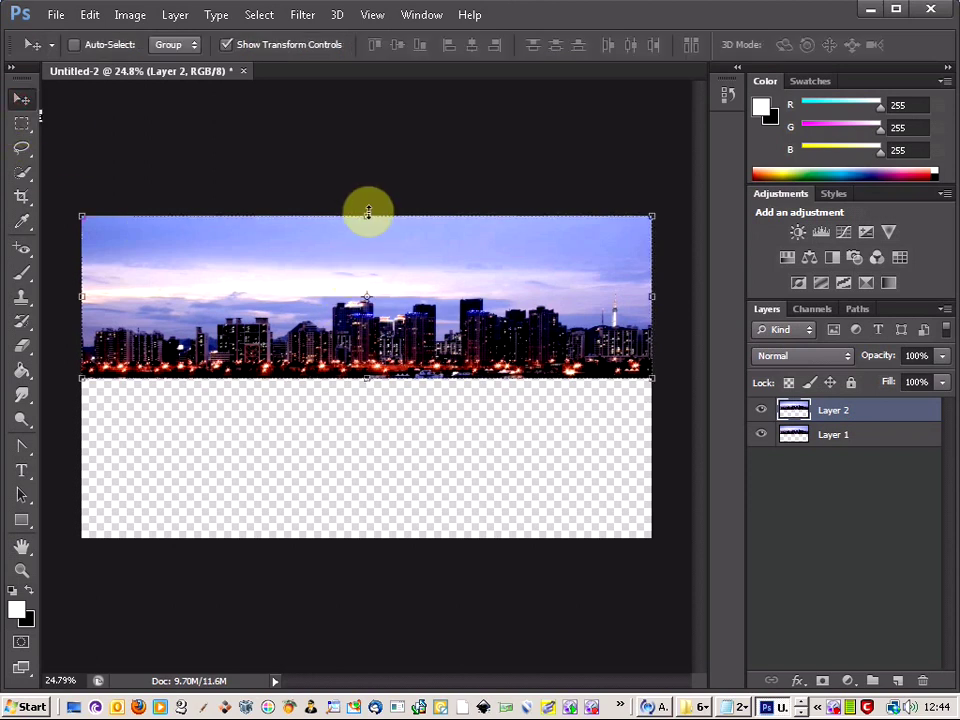
left_click_drag(368, 212, 375, 529)
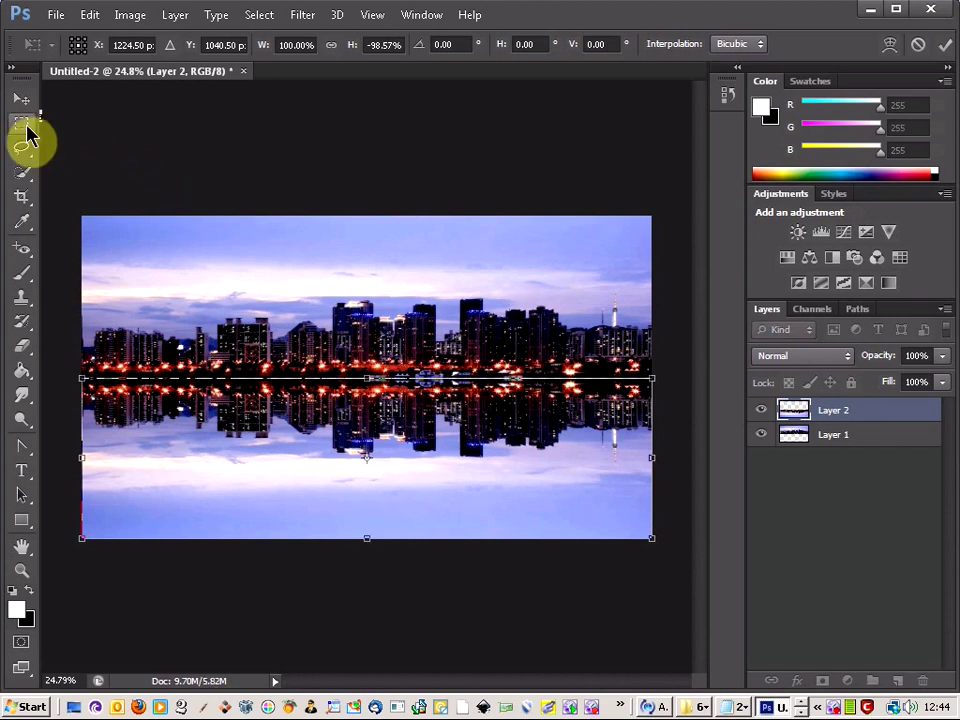
left_click(24, 125)
left_click(420, 280)
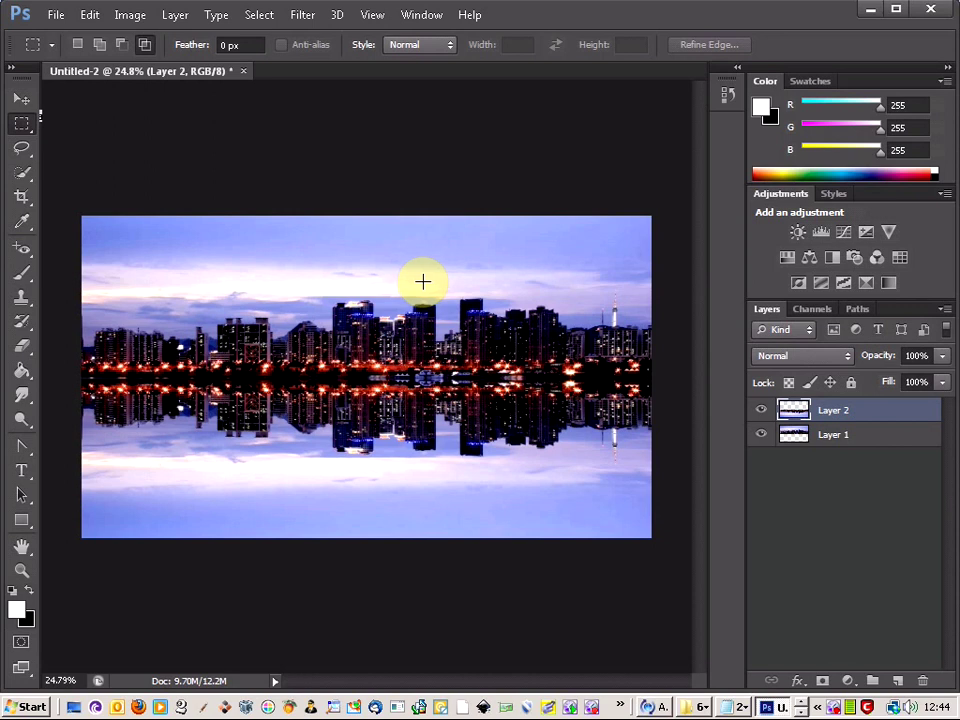
Duplicate Layer 2 to create Layer 2 copy
left_click(944, 312)
left_click(910, 306)
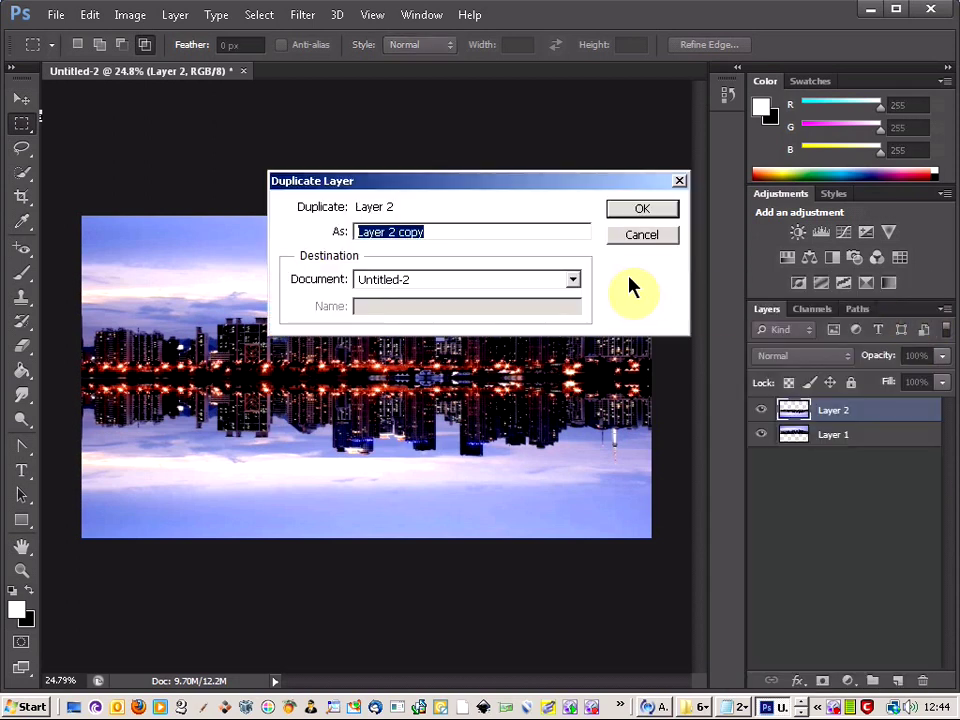
left_click(637, 210)
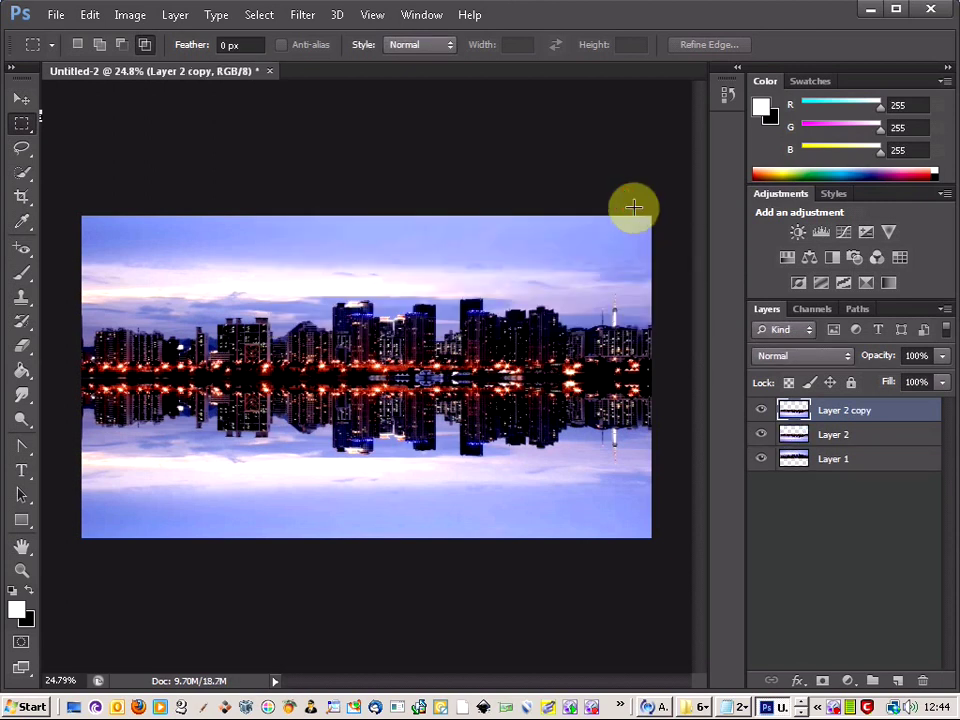
Apply a Motion Blur with angle 90° and distance 30 pixels to Layer 2 copy
left_click(302, 15)
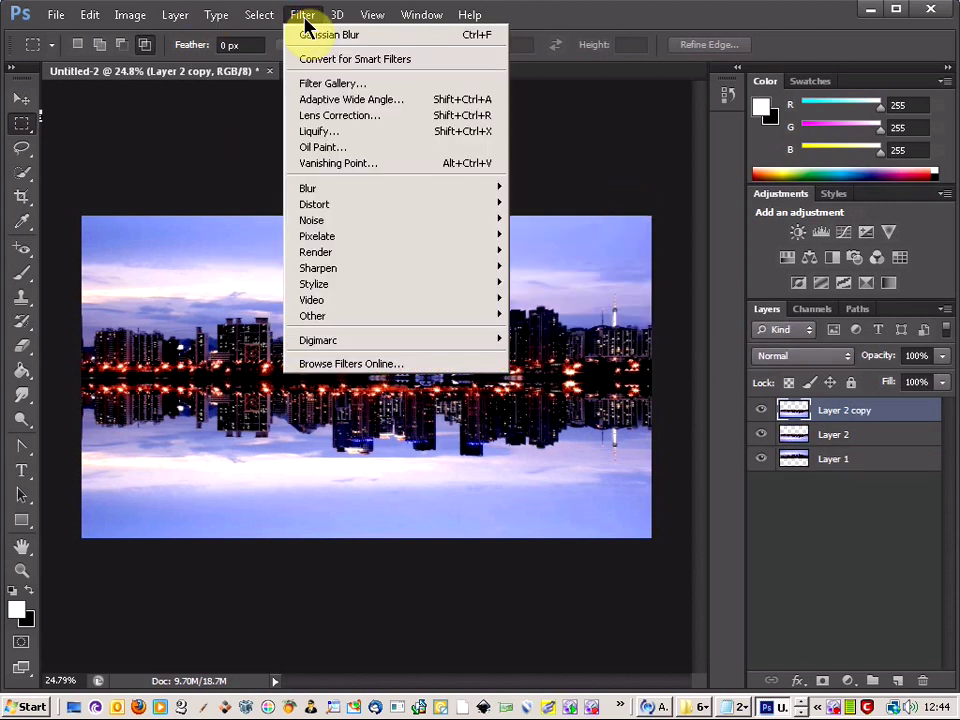
mouse_move(340, 207)
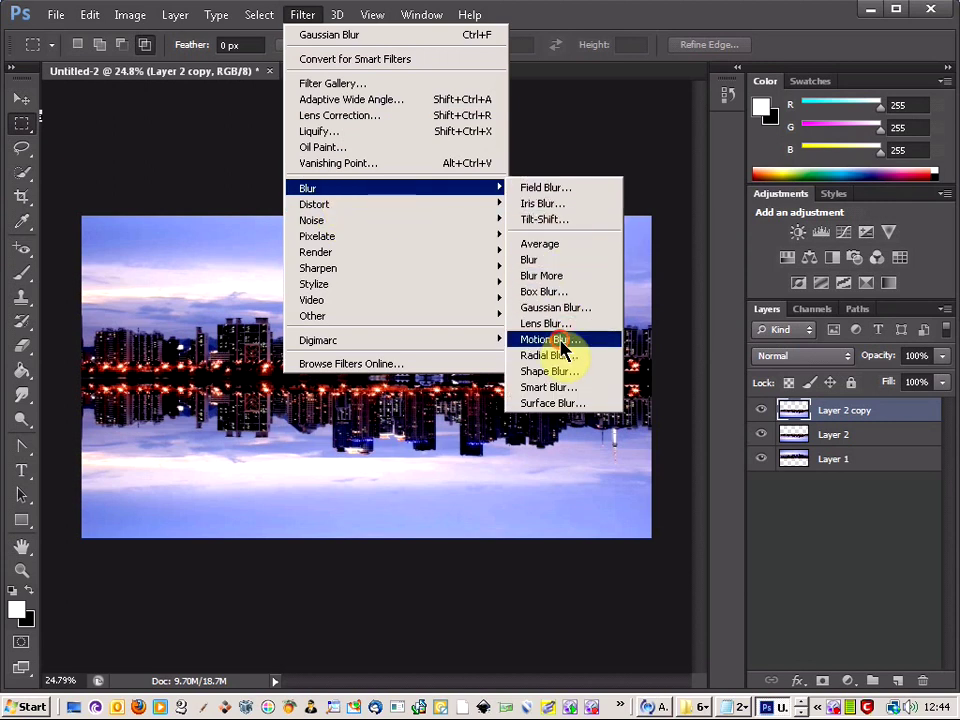
left_click(560, 340)
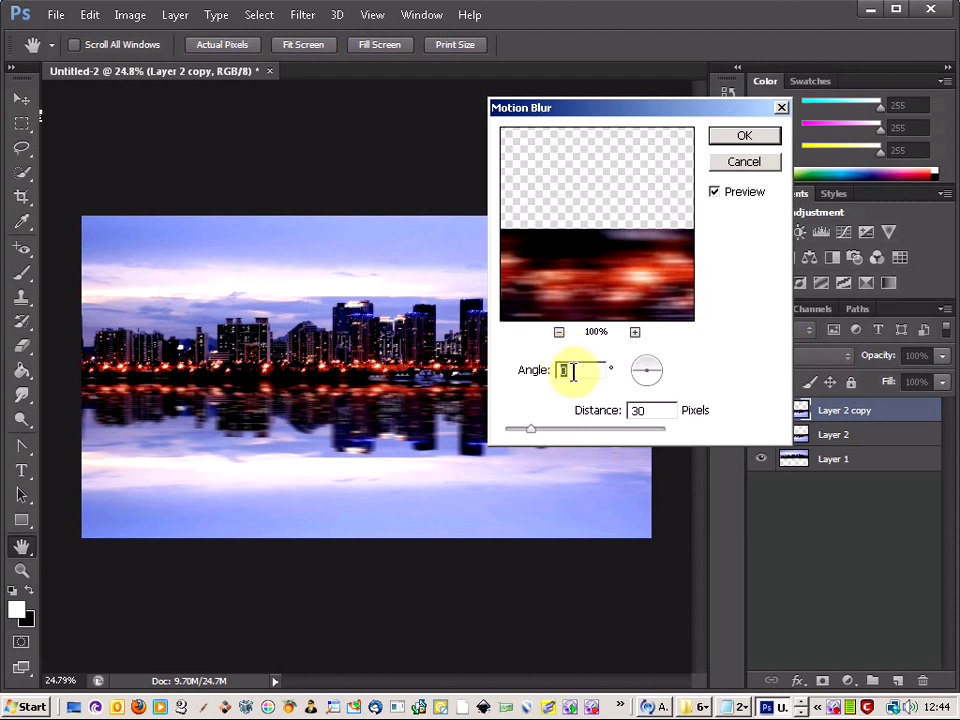
type("90")
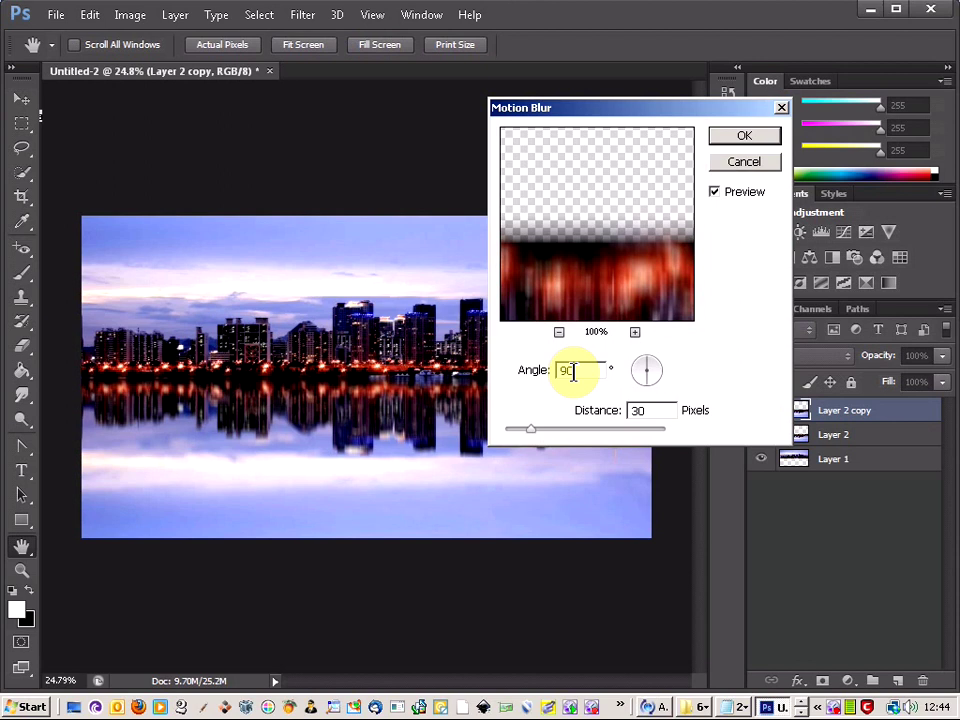
left_click(650, 410)
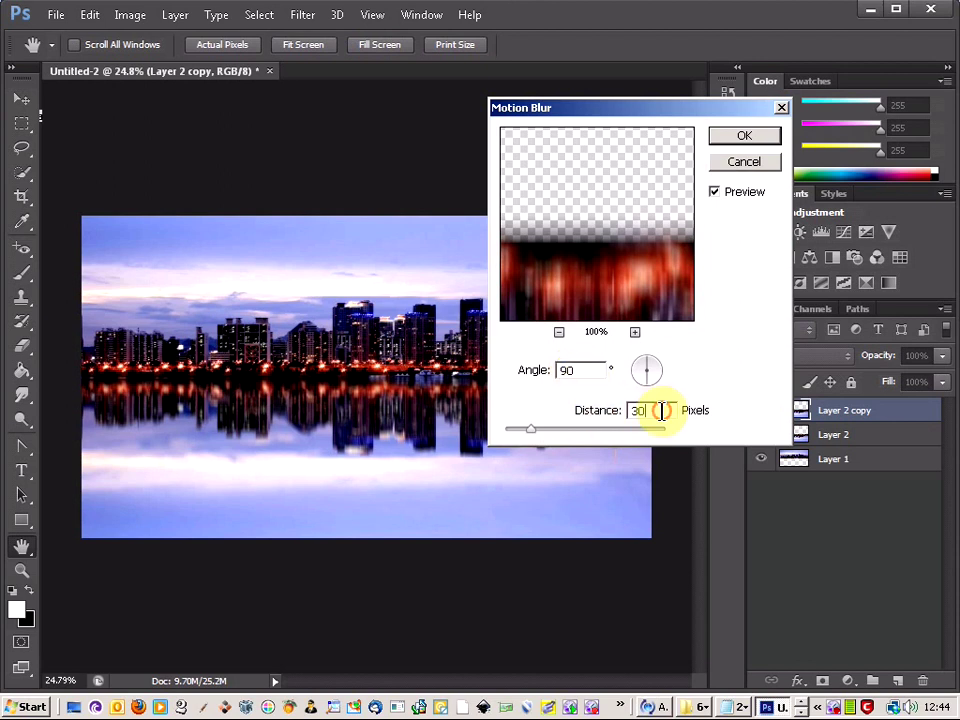
left_click(747, 137)
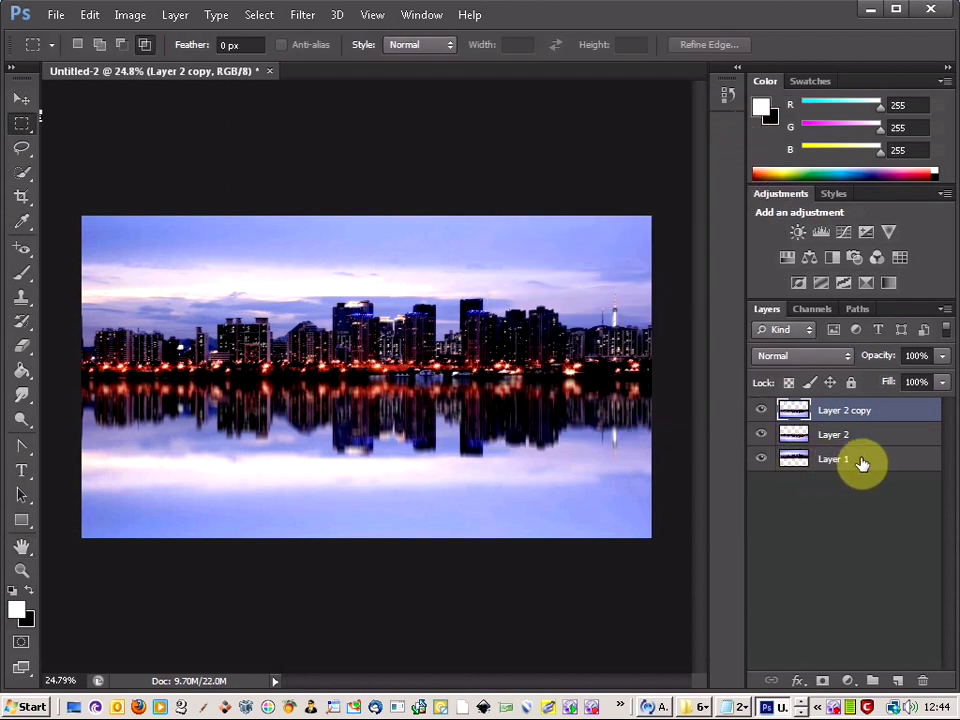
Move Layer 1 to the top of the stack and merge Layer 2 with Layer 2 copy
left_click(860, 463)
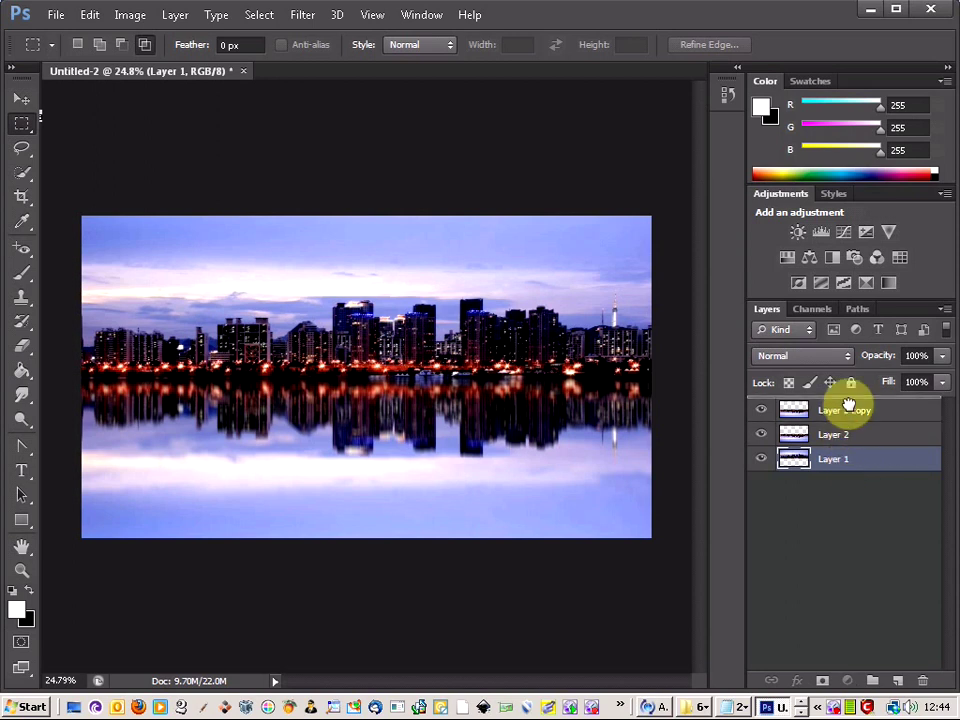
left_click_drag(849, 405, 851, 410)
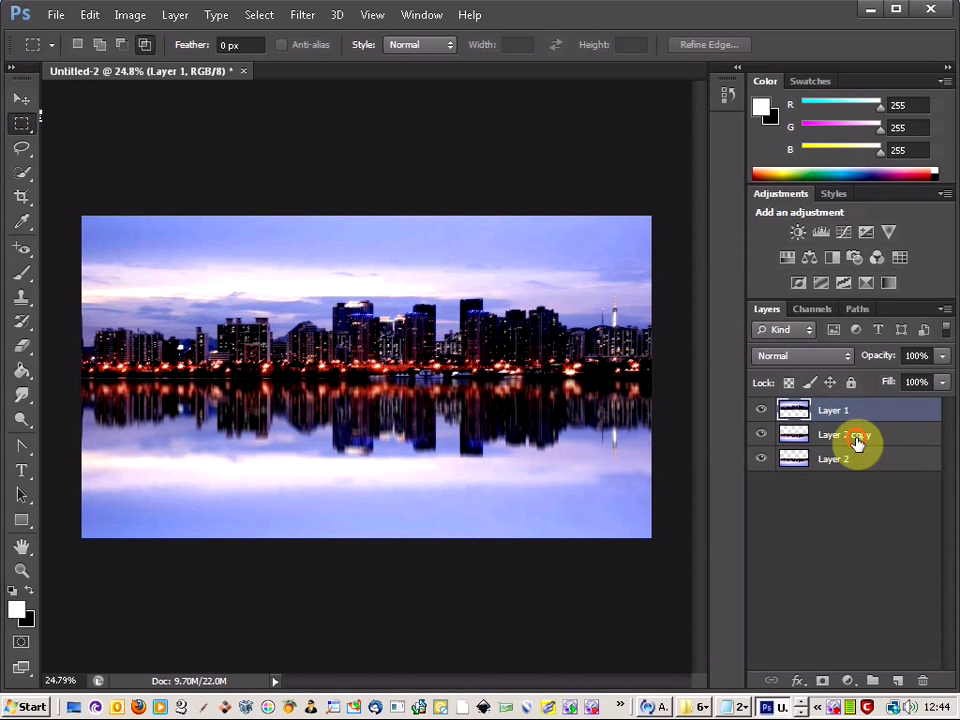
left_click(856, 438)
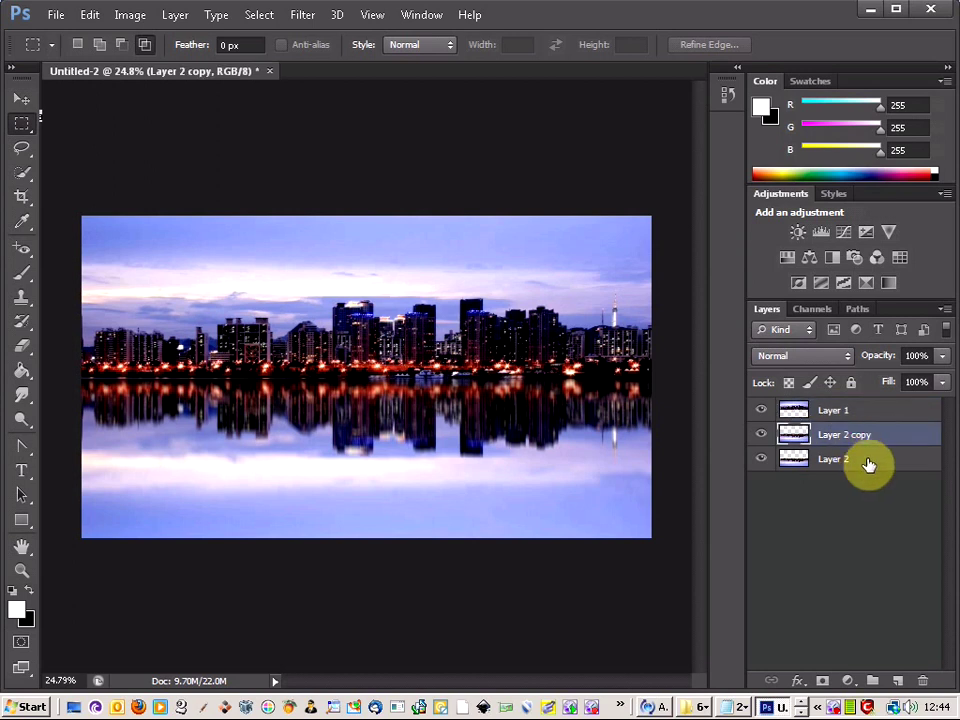
left_click(868, 463, "shift")
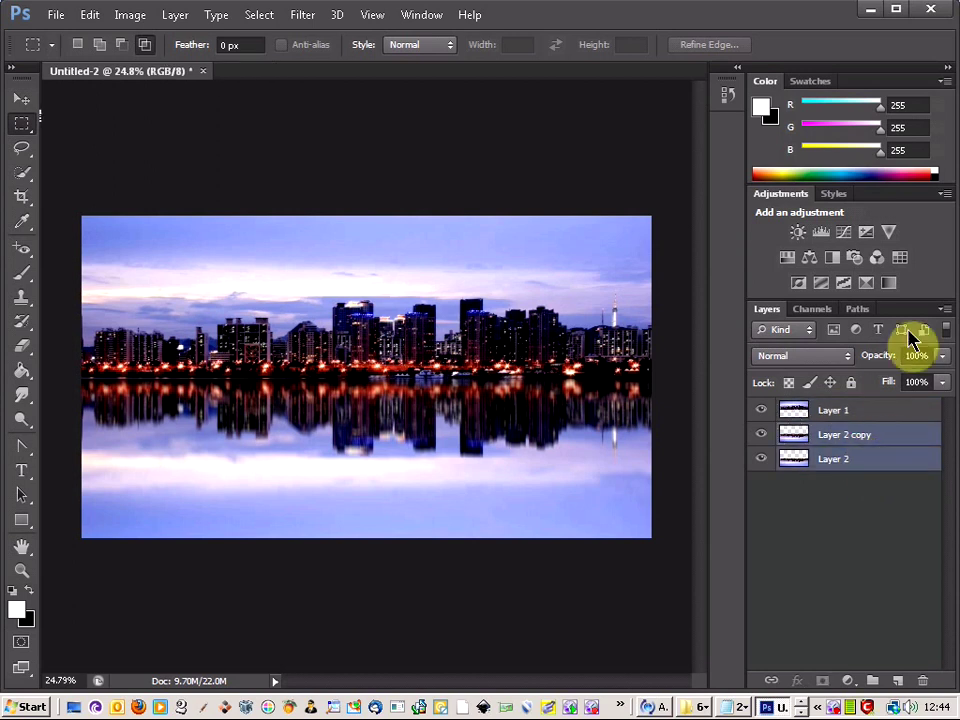
left_click(943, 310)
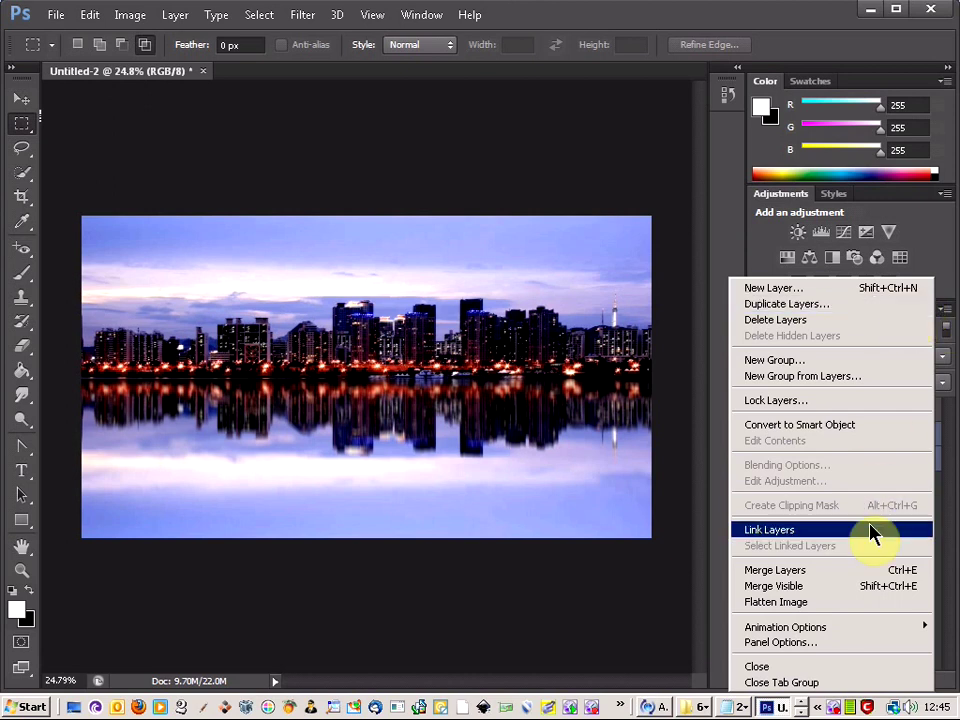
left_click(862, 570)
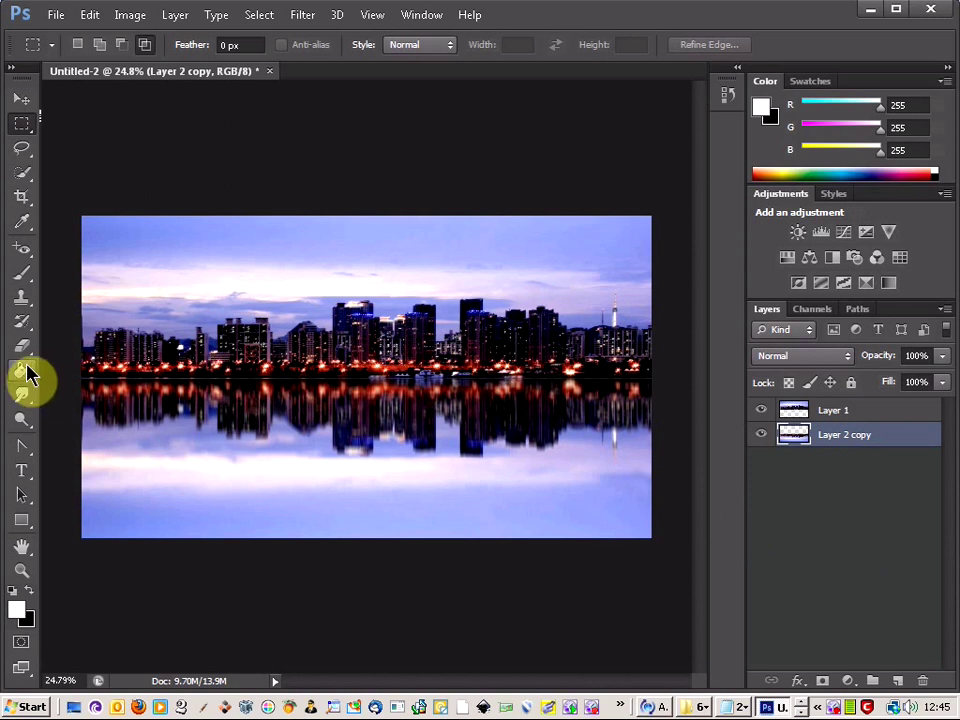
Darken the reflection toward the bottom with a 50%-opacity black gradient dragged upward
left_click_drag(22, 378, 84, 378)
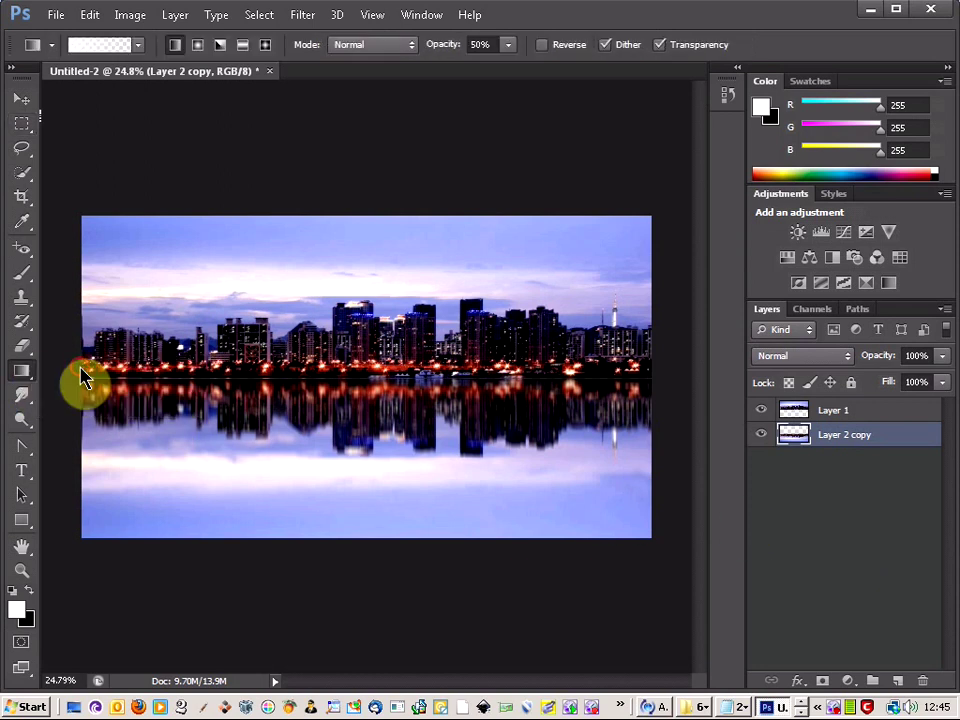
left_click(138, 45)
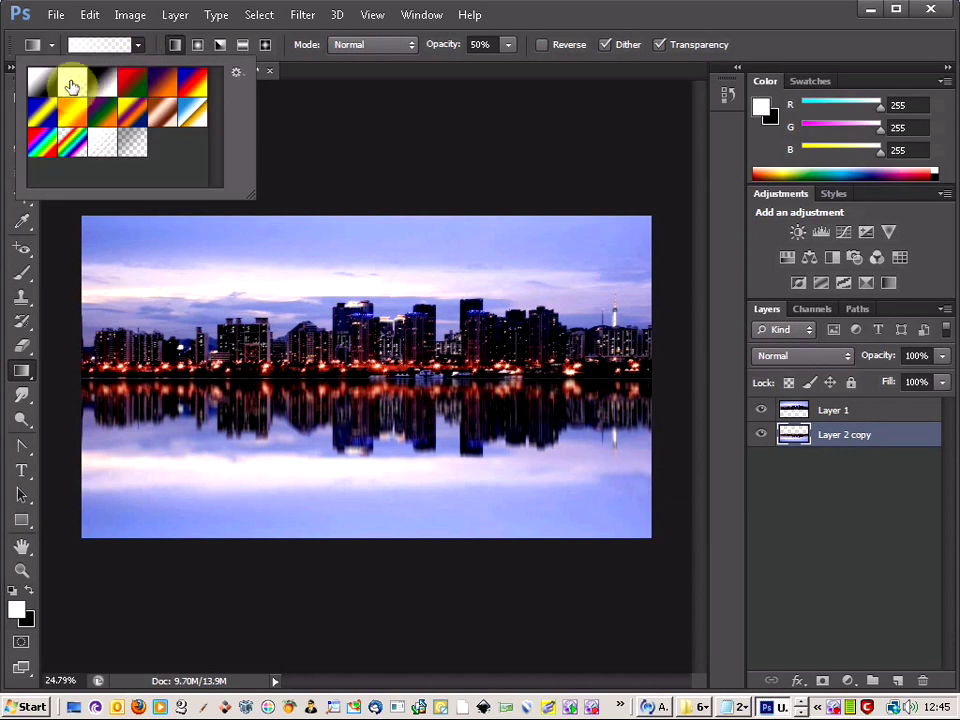
left_click(69, 83)
left_click(138, 45)
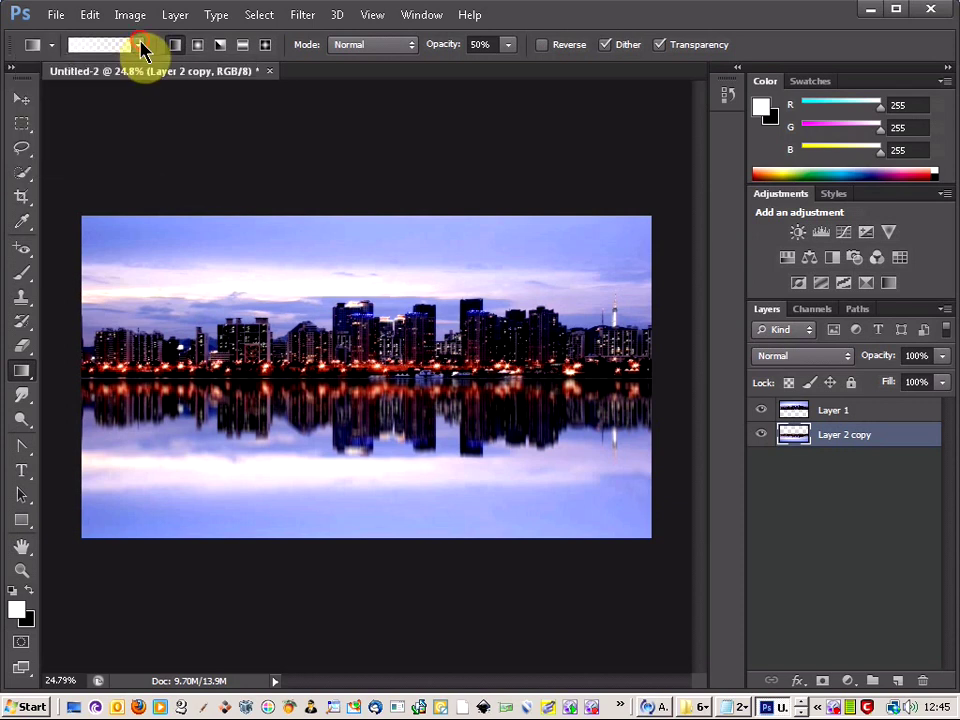
left_click(509, 45)
left_click(509, 48)
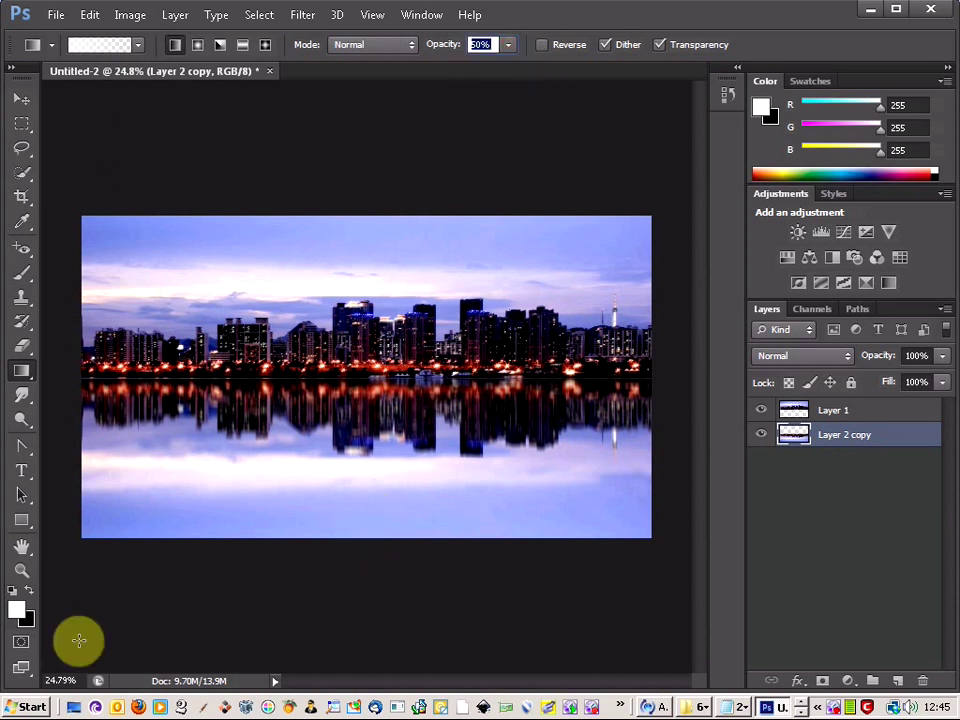
left_click(13, 592)
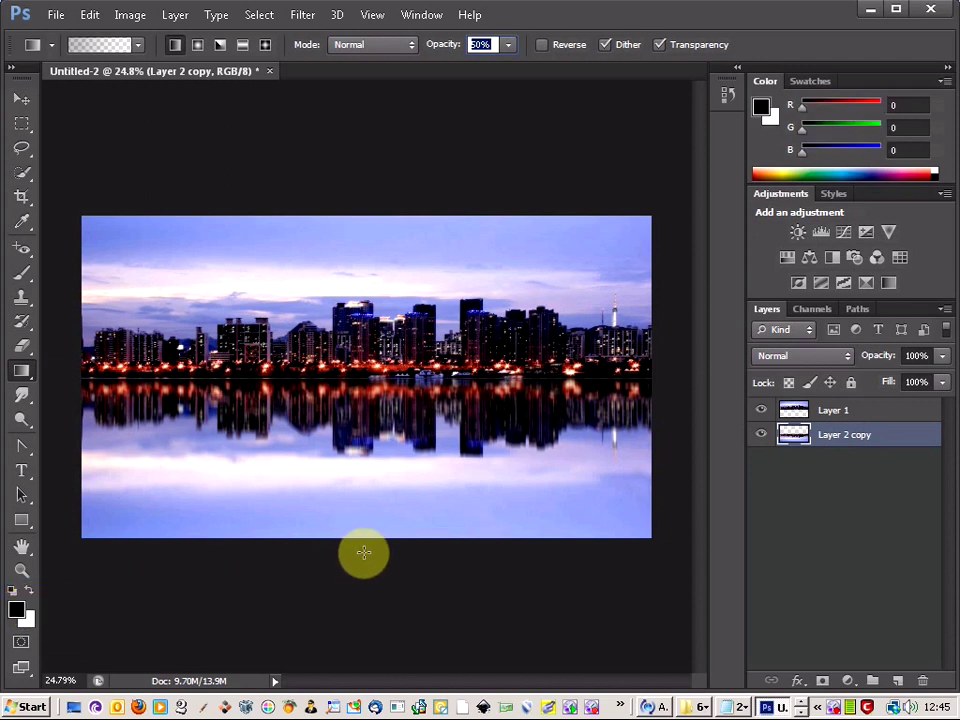
left_click_drag(360, 547, 362, 379)
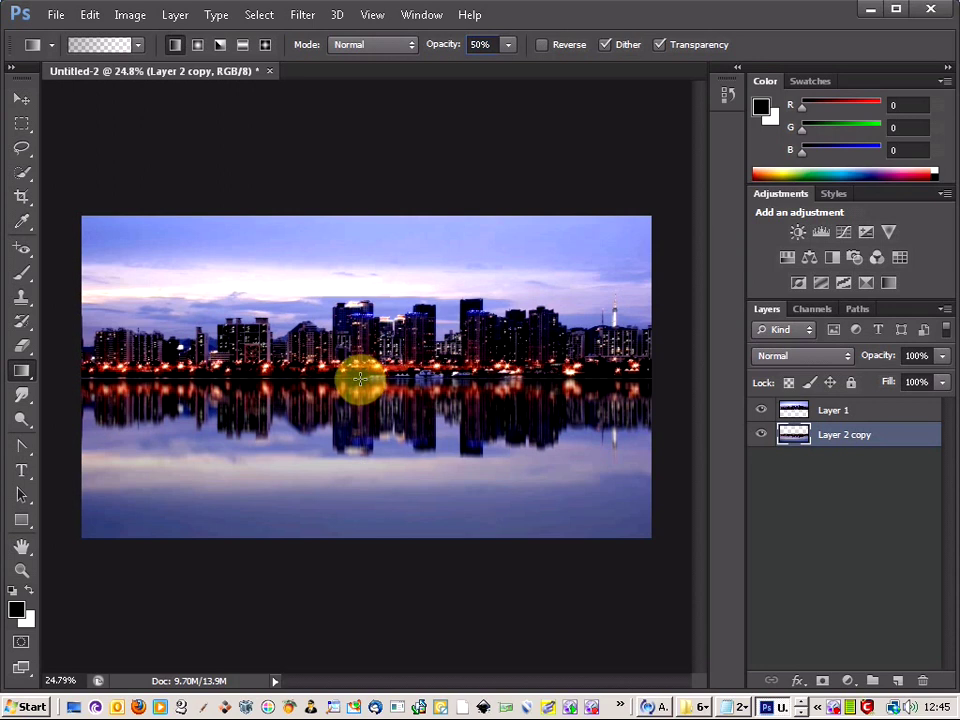
Duplicate the Layer 2 copy reflection layer as Layer 2 copy 2
left_click(944, 311)
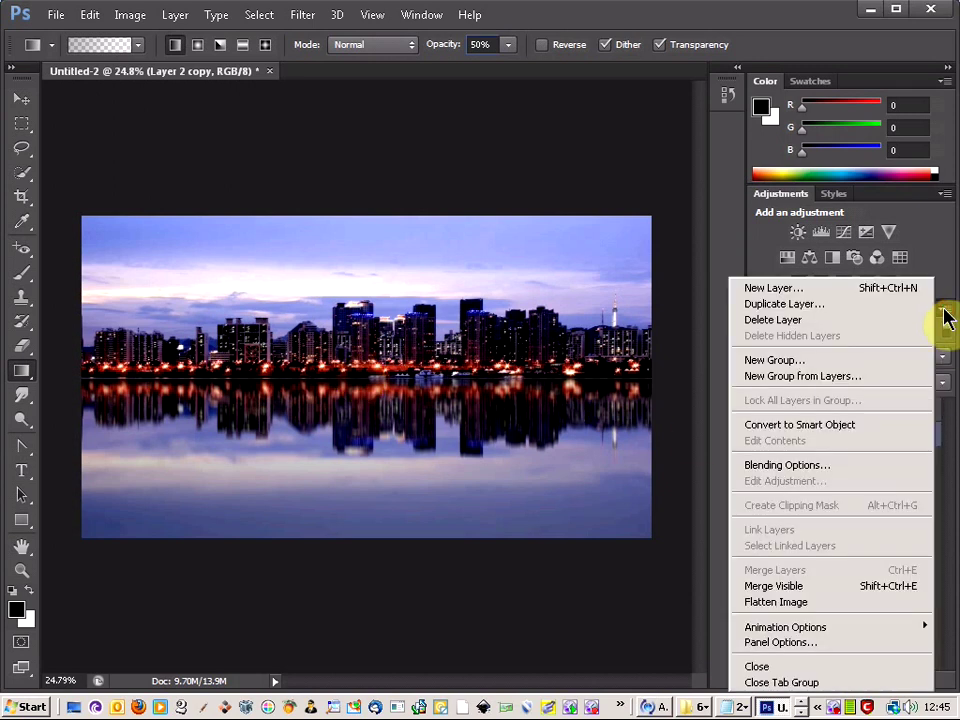
left_click(839, 310)
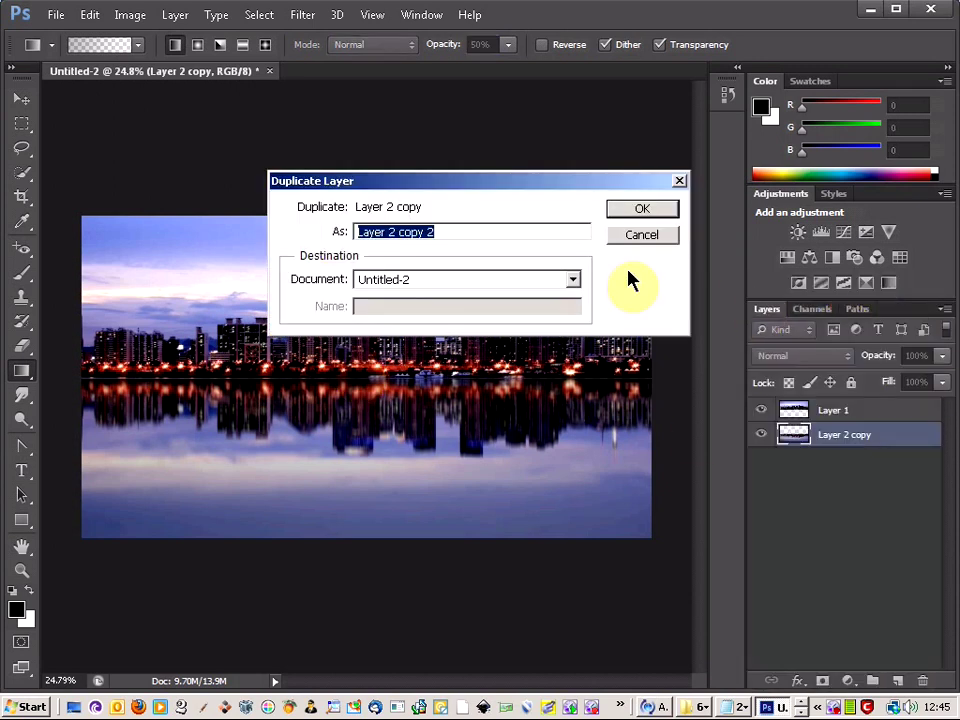
left_click(645, 212)
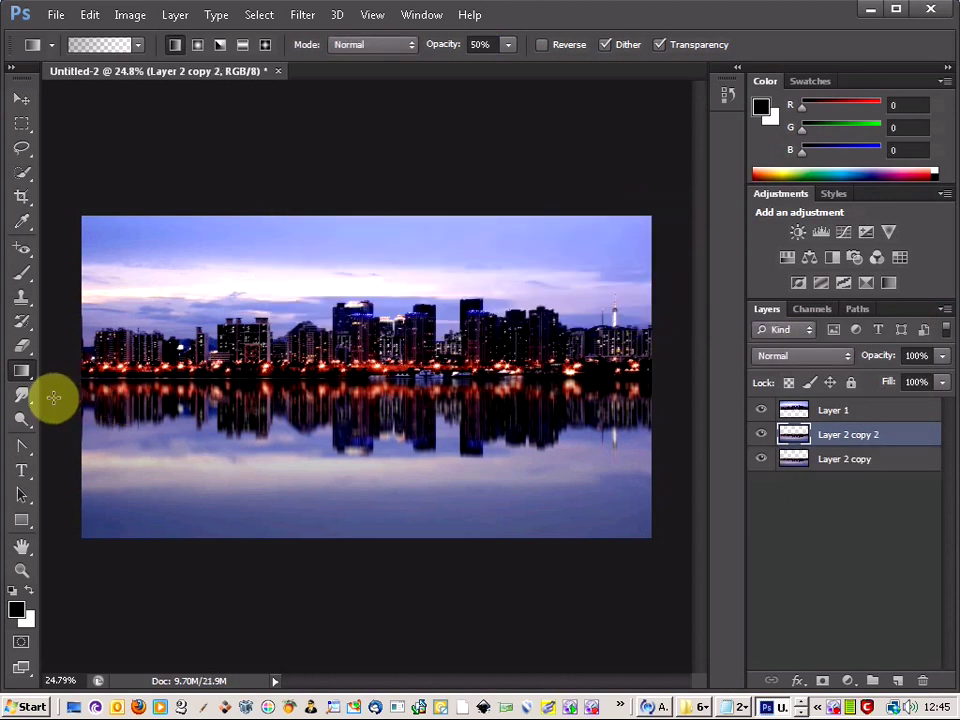
Smudge the reflection's building shapes into soft vertical ripple streaks at 15% strength
left_click(23, 398)
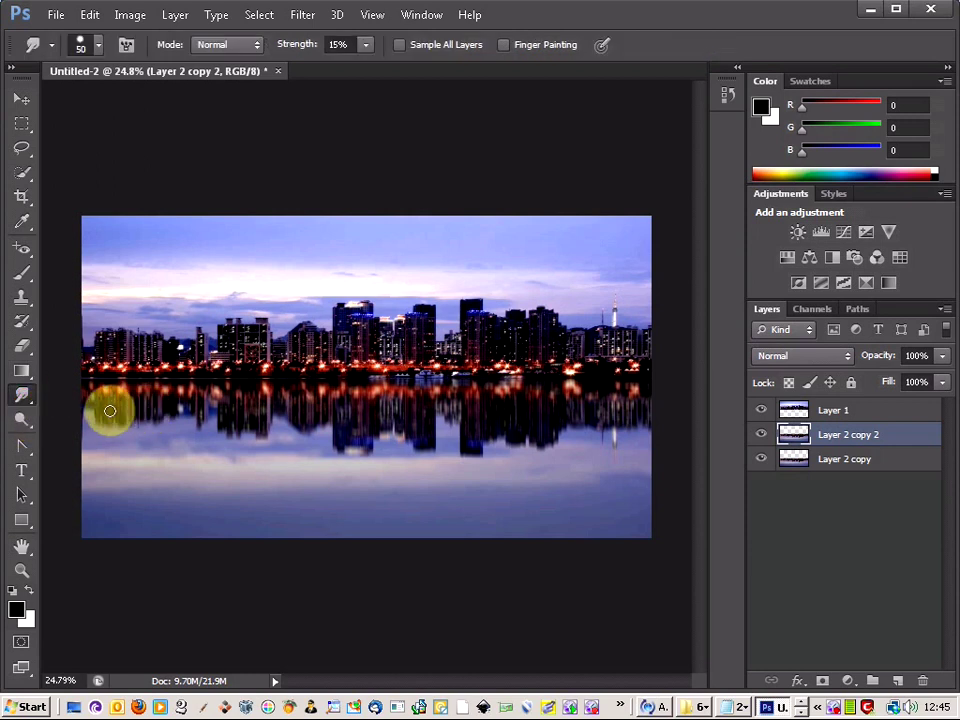
scroll(110, 411, "up", 3)
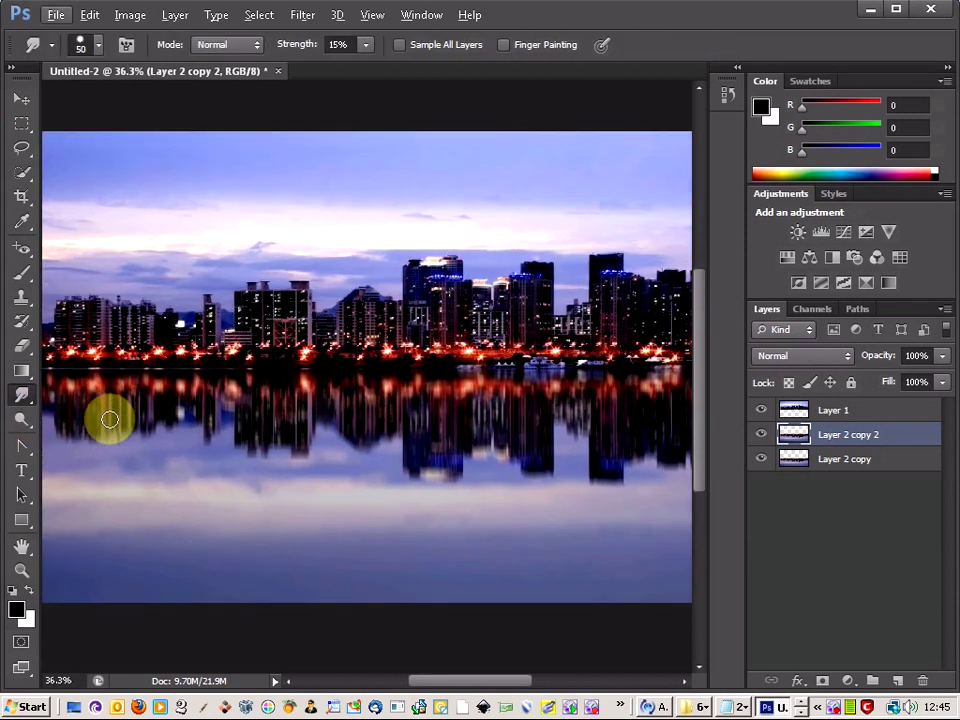
scroll(95, 425, "up", 1)
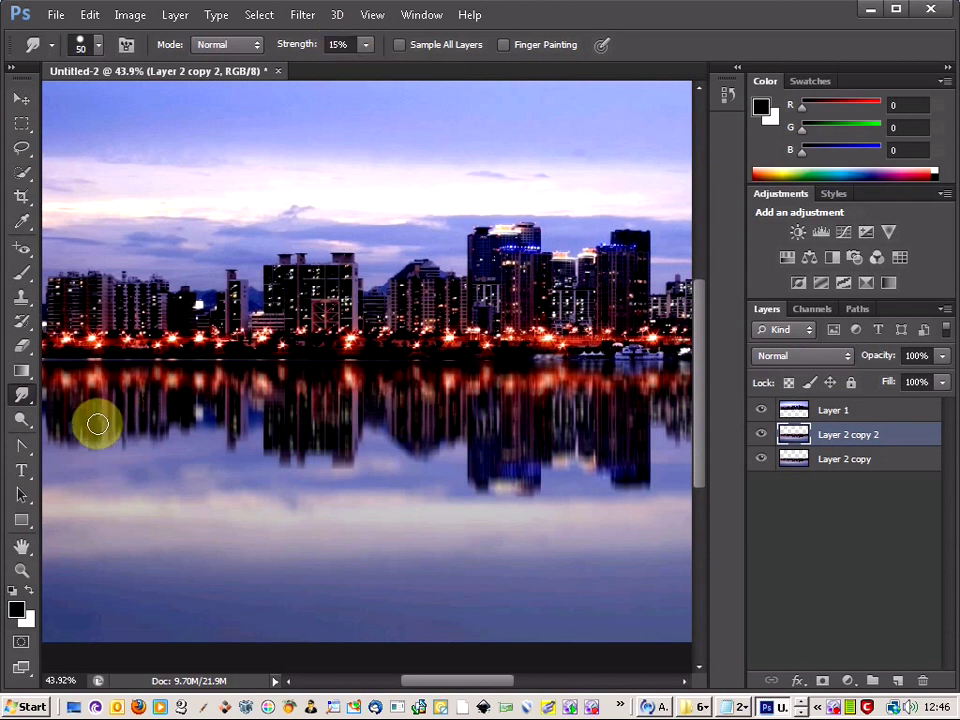
mouse_move(143, 417)
left_mouse_down()
mouse_move(232, 418)
mouse_move(229, 437)
mouse_move(285, 439)
mouse_move(267, 443)
mouse_move(288, 462)
mouse_move(335, 457)
mouse_move(362, 435)
mouse_move(336, 435)
mouse_move(494, 438)
mouse_move(480, 439)
mouse_move(459, 417)
mouse_move(480, 417)
mouse_move(558, 458)
mouse_move(469, 482)
mouse_move(525, 497)
left_mouse_up()
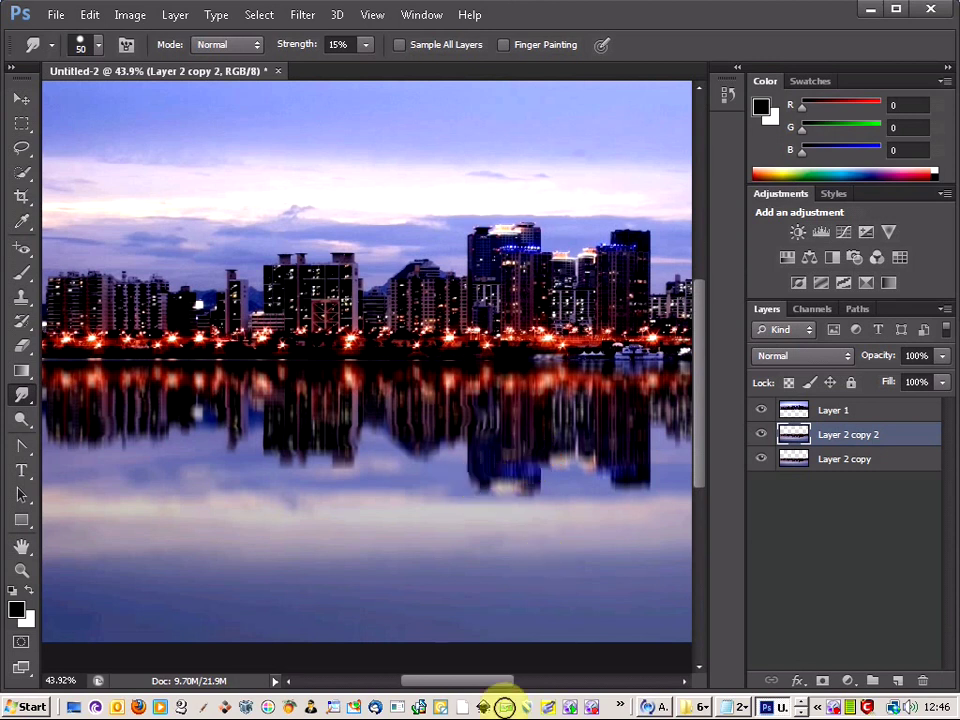
left_click_drag(500, 692, 536, 690)
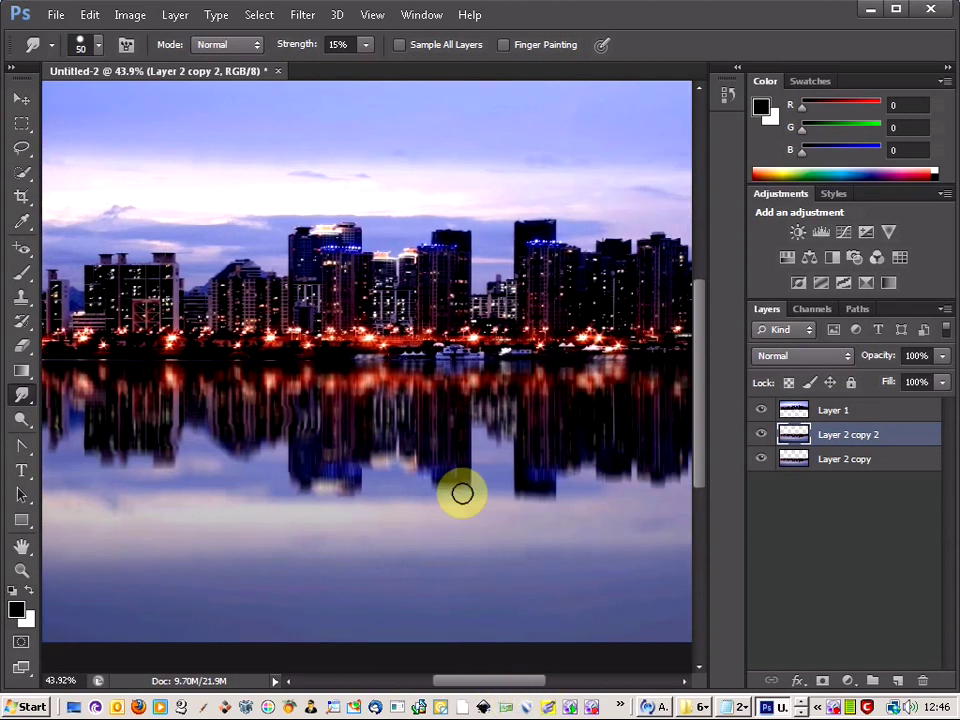
mouse_move(454, 482)
left_mouse_down()
mouse_move(426, 471)
mouse_move(471, 456)
mouse_move(479, 438)
mouse_move(466, 416)
mouse_move(450, 424)
mouse_move(486, 426)
mouse_move(523, 440)
mouse_move(507, 443)
mouse_move(523, 461)
mouse_move(564, 461)
left_mouse_up()
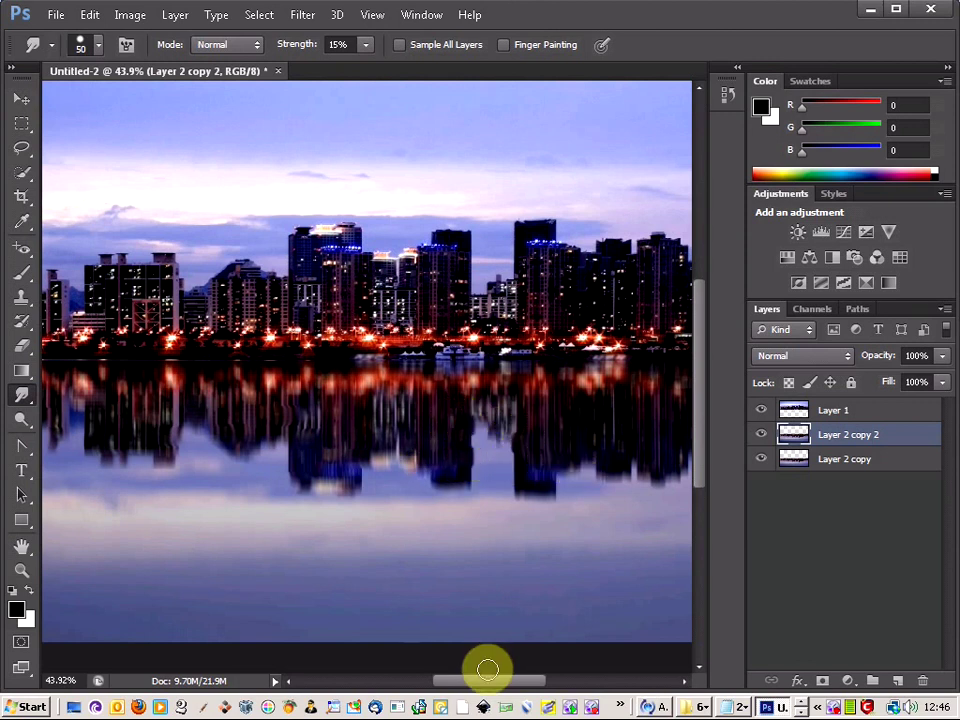
left_click_drag(495, 681, 520, 688)
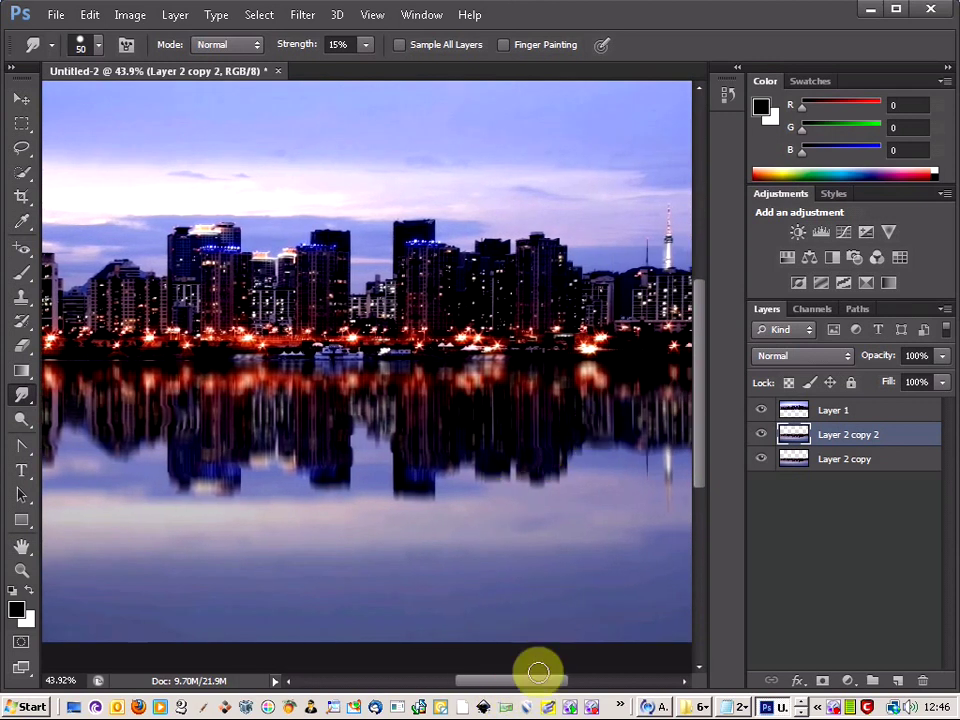
left_click_drag(540, 684, 560, 689)
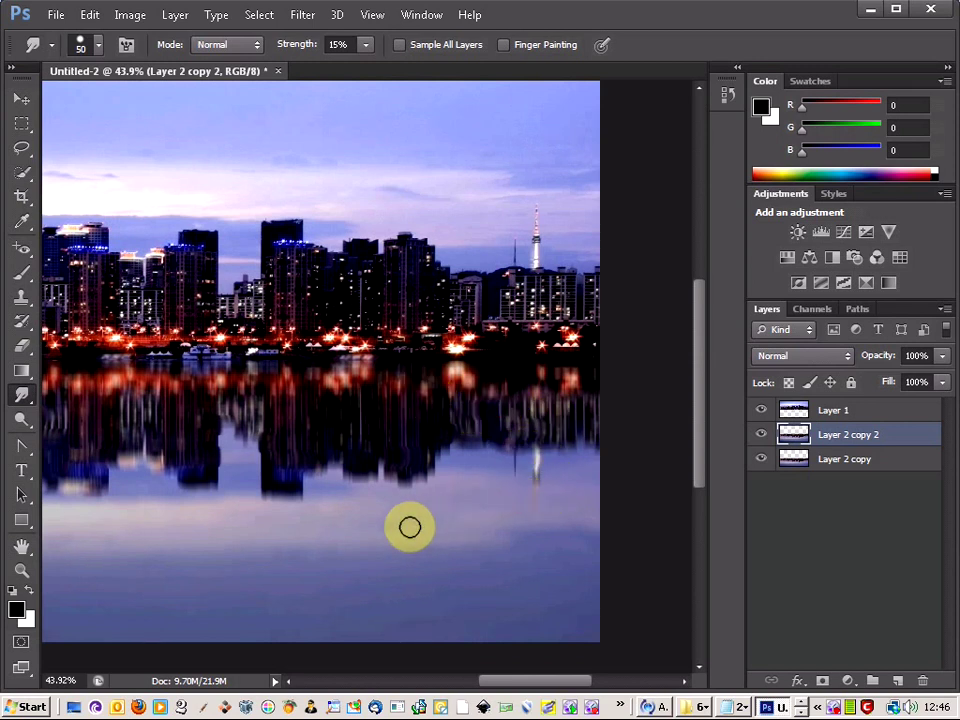
left_click_drag(200, 463, 172, 516)
scroll(557, 670, "down", 3)
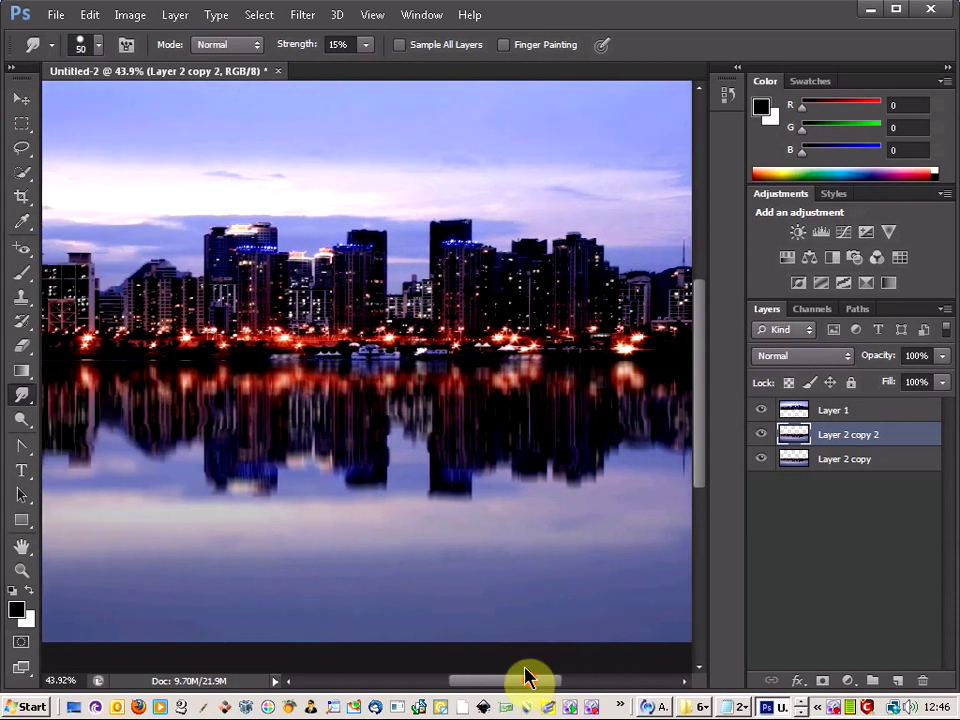
scroll(443, 554, "down", 2)
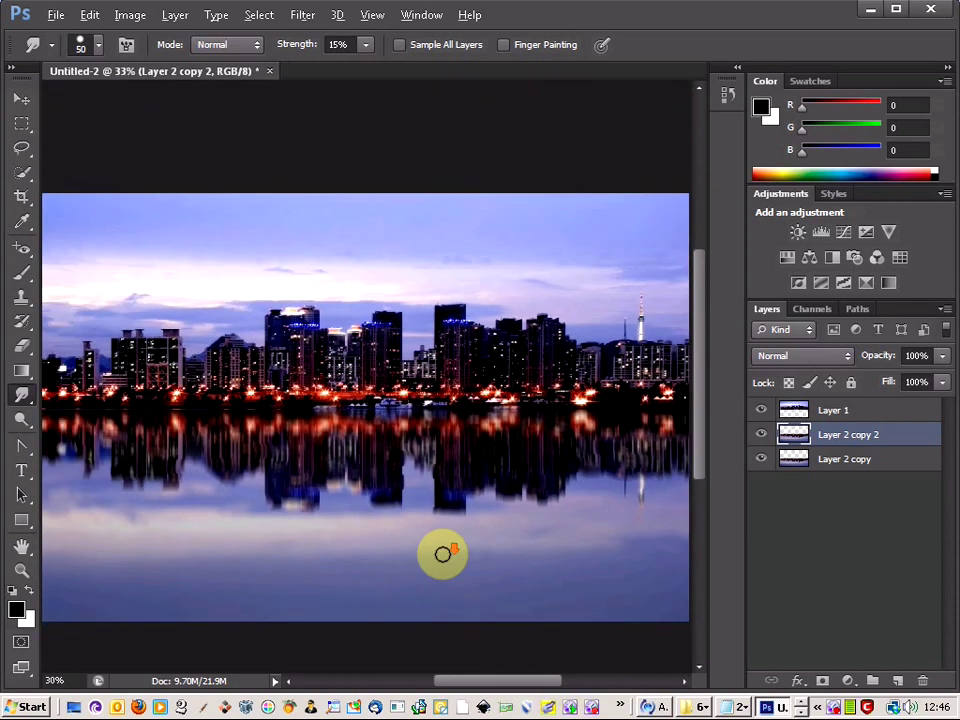
scroll(443, 554, "down", 1)
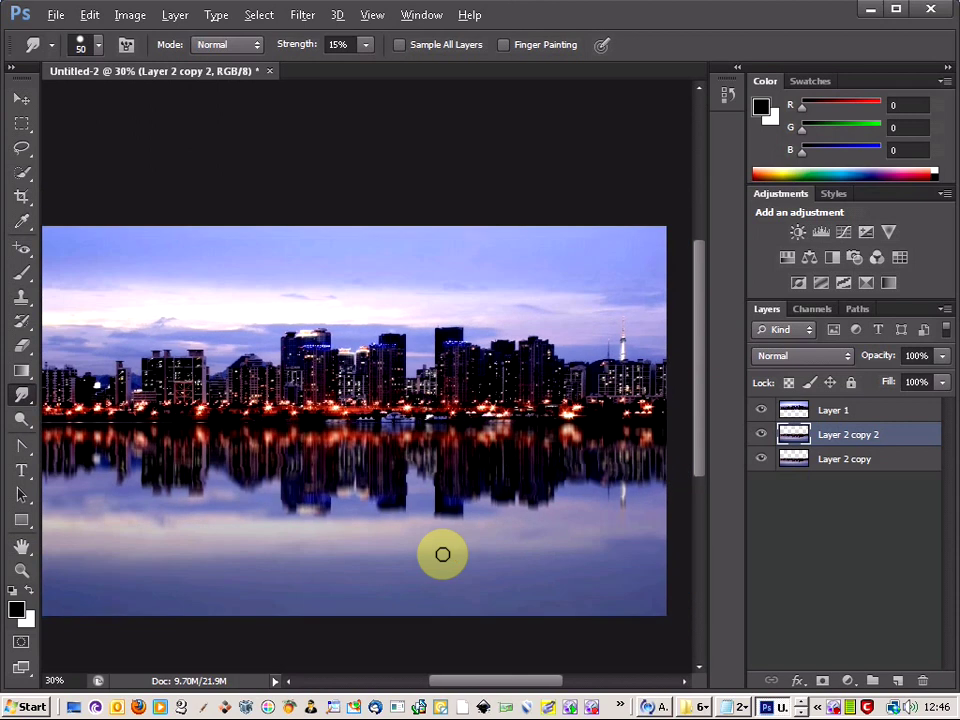
Add a new Layer 2 and fill the lower water area with white using the Paint Bucket
left_click(899, 683)
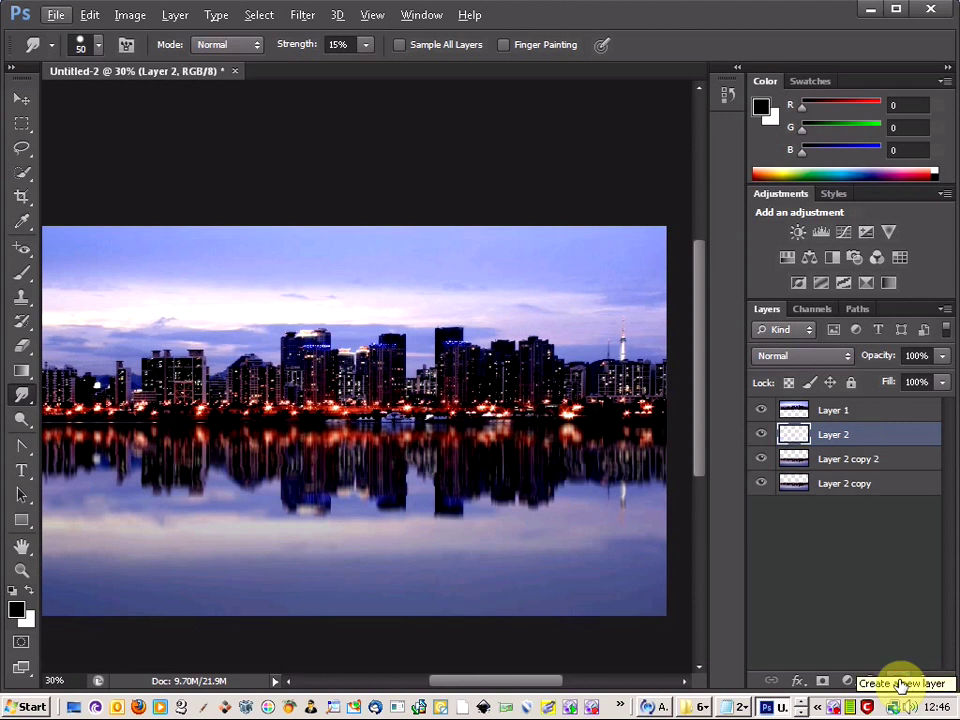
left_click(29, 590)
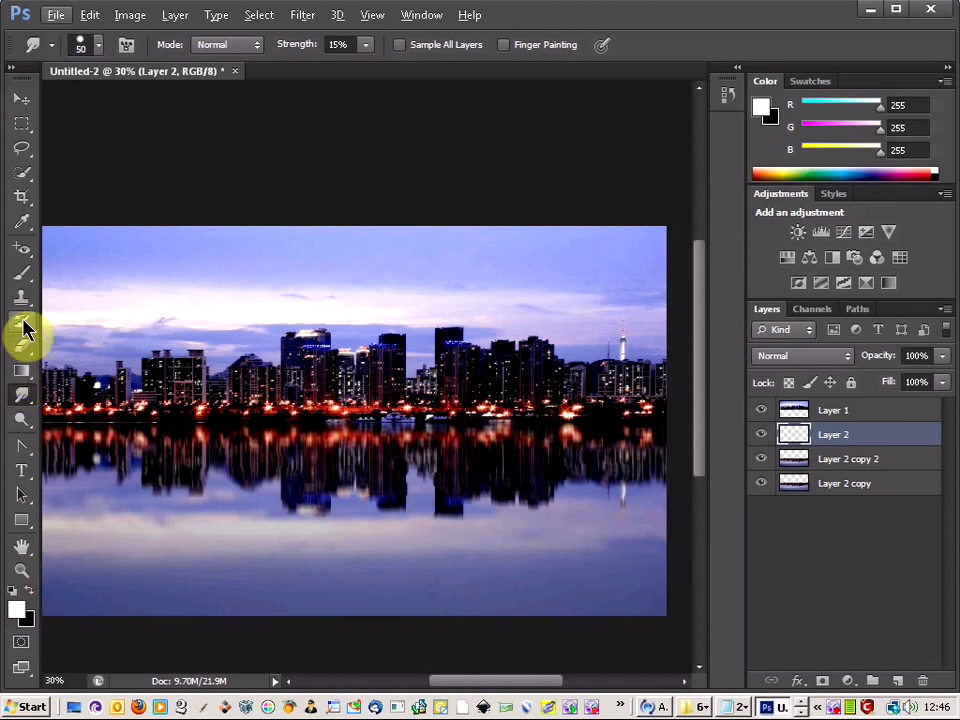
left_click(22, 405)
left_click(21, 374)
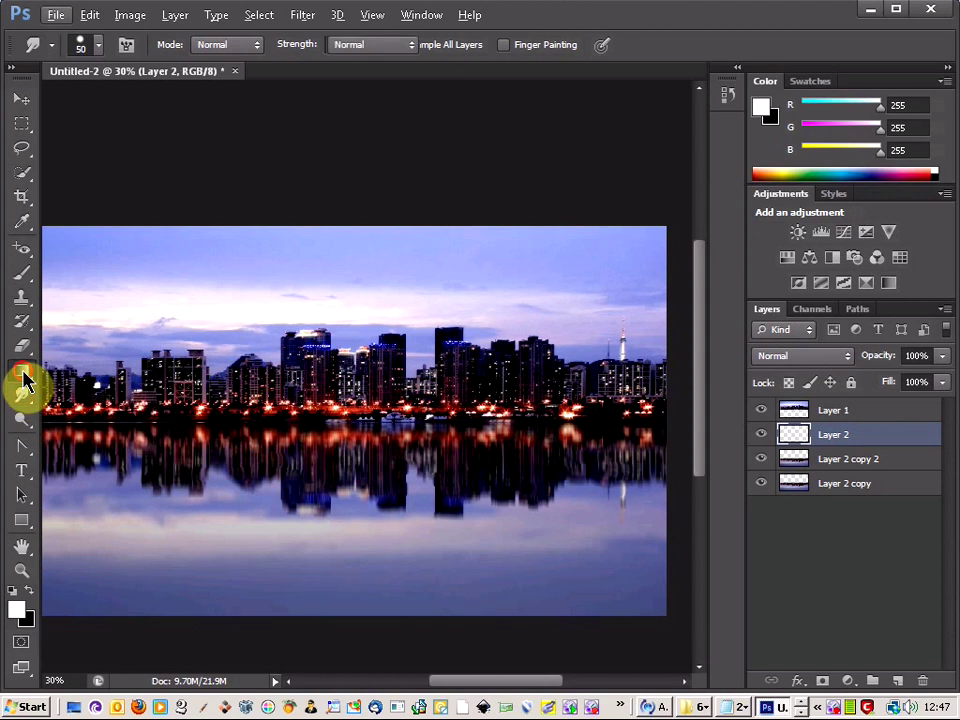
left_click(62, 385)
left_click(250, 381)
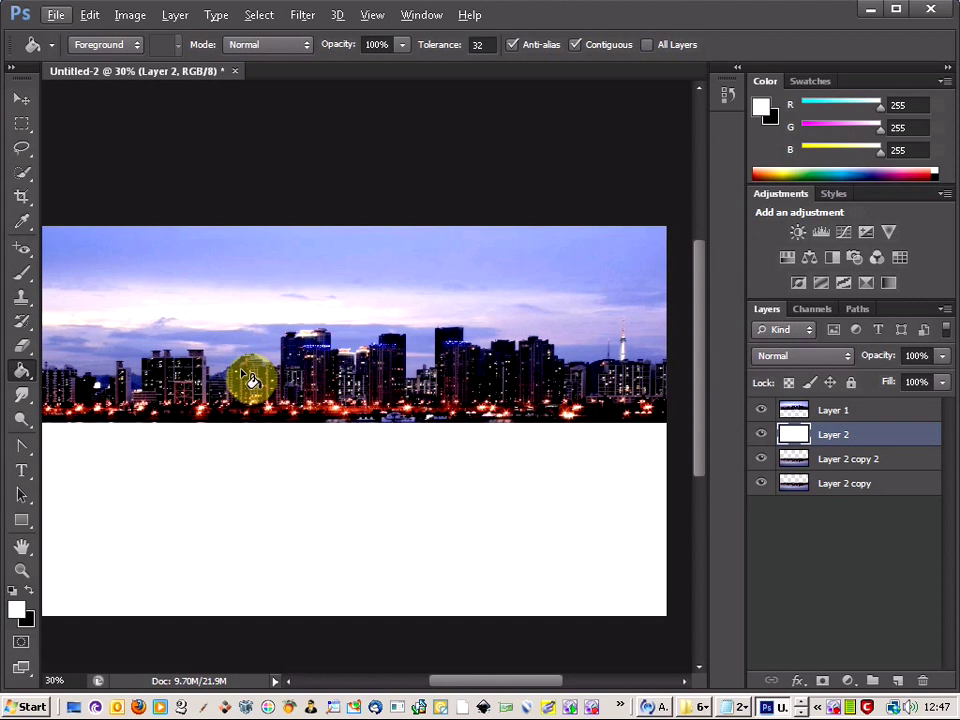
Add monochromatic Gaussian noise at 350.6% to the white Layer 2
left_click(300, 17)
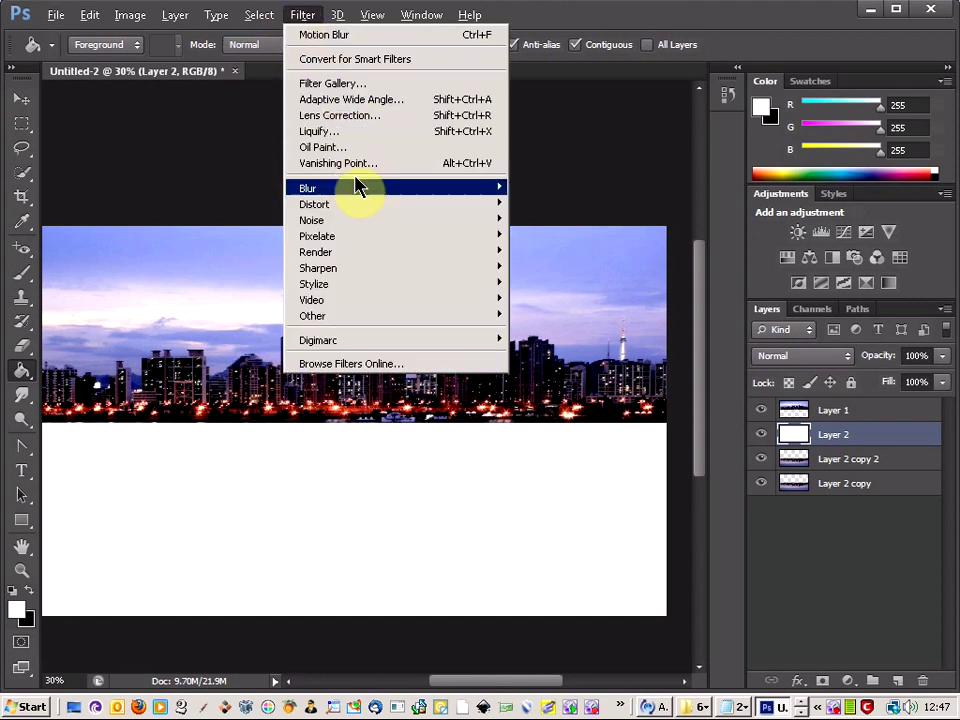
mouse_move(355, 221)
left_click(538, 226)
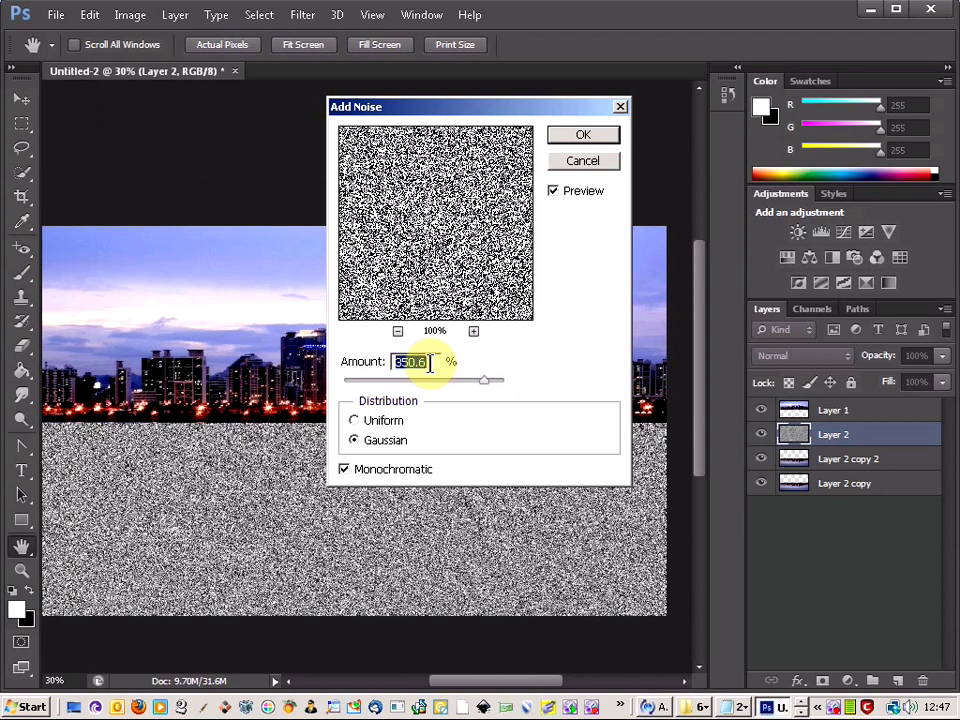
left_click(575, 140)
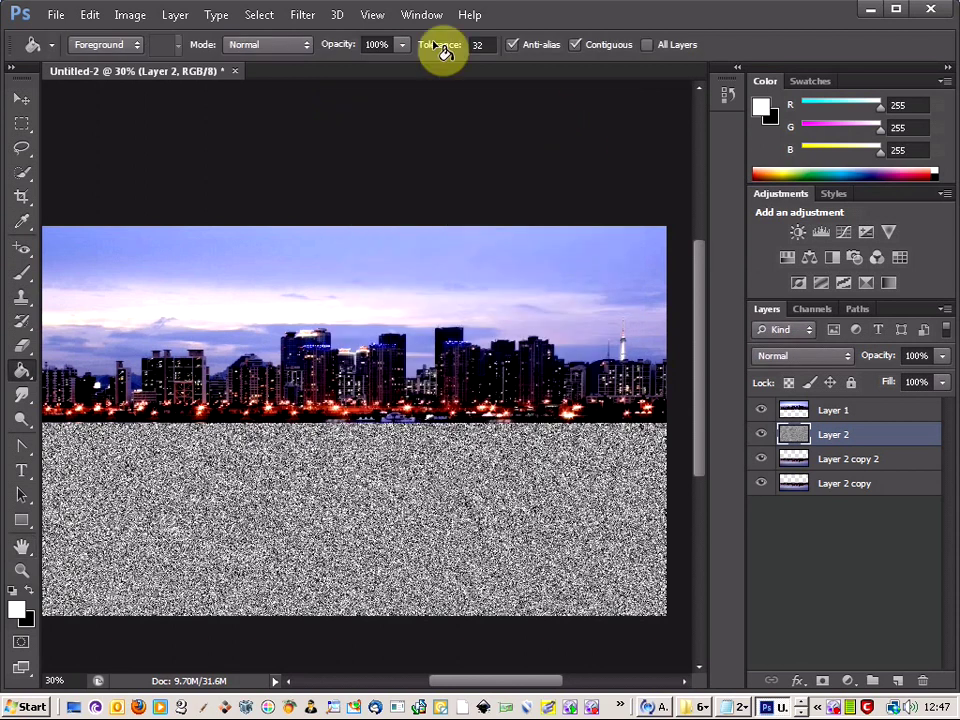
Apply a horizontal Motion Blur at 0° and 30 pixels to the noisy layer
left_click(302, 15)
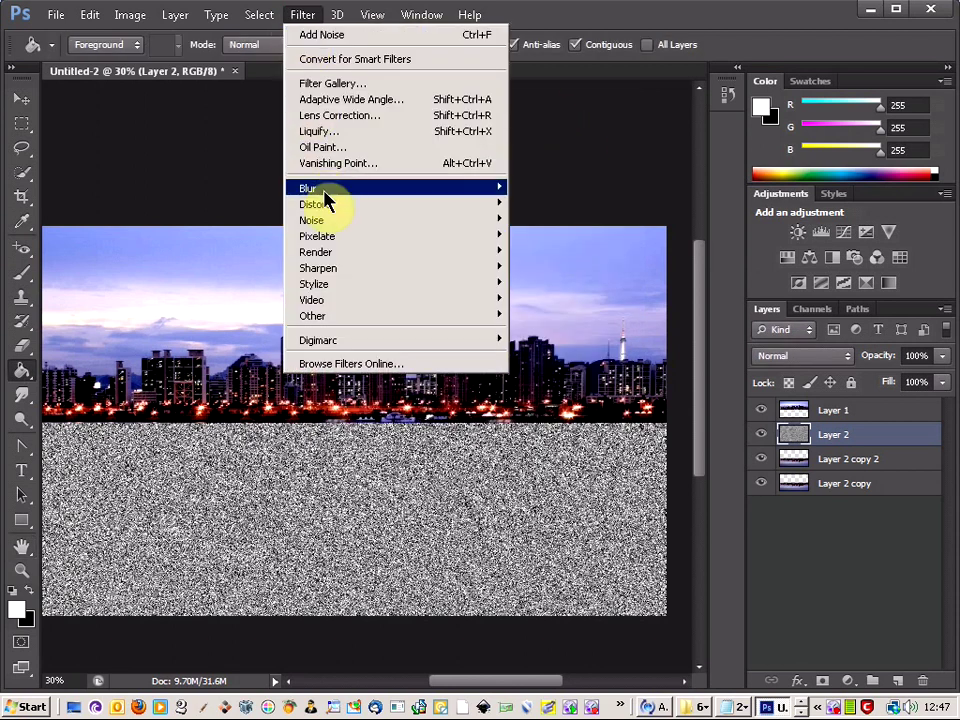
mouse_move(324, 192)
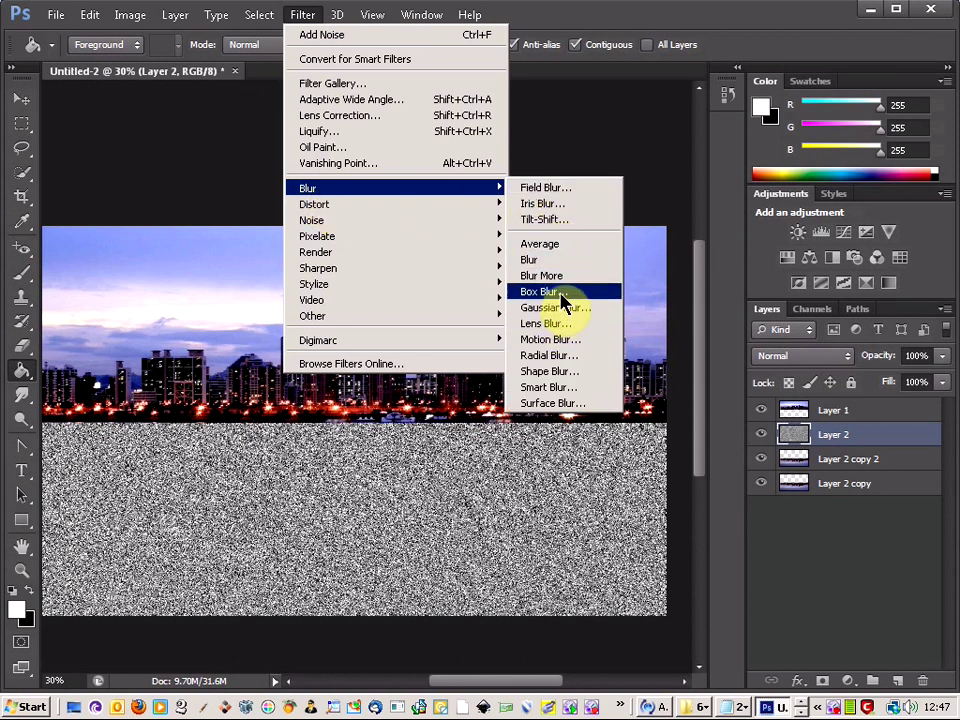
left_click(560, 339)
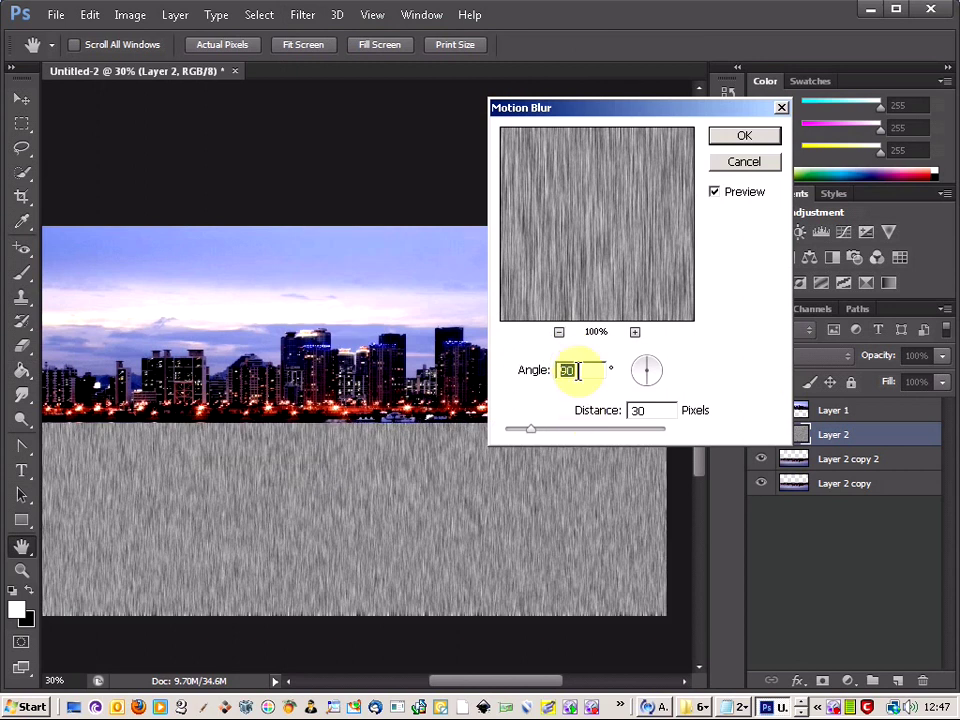
type("0")
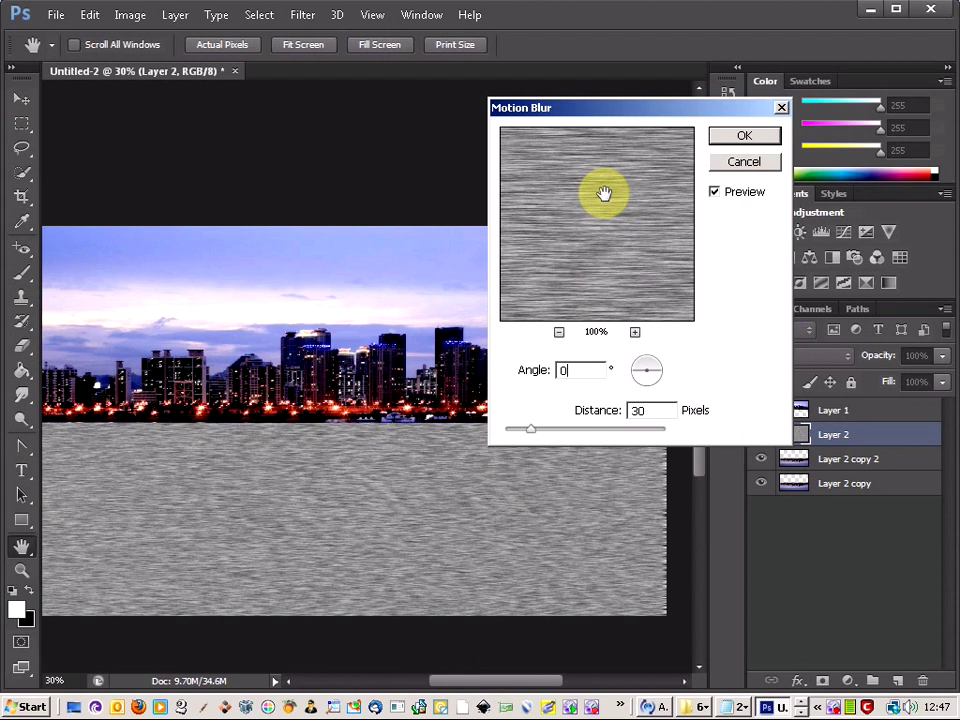
left_click(652, 410)
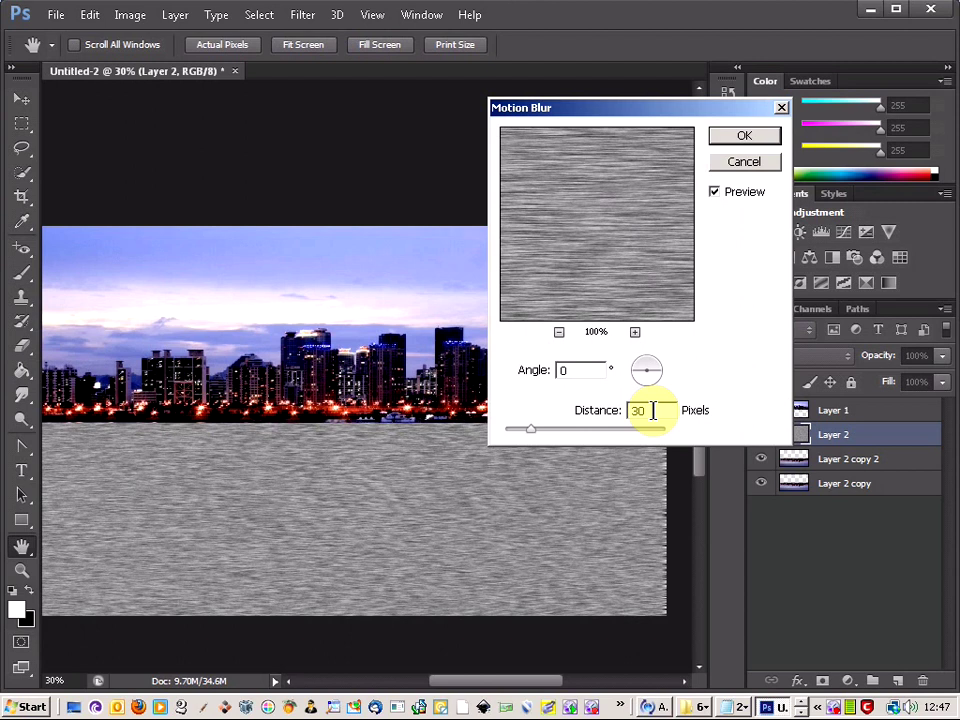
left_click(745, 138)
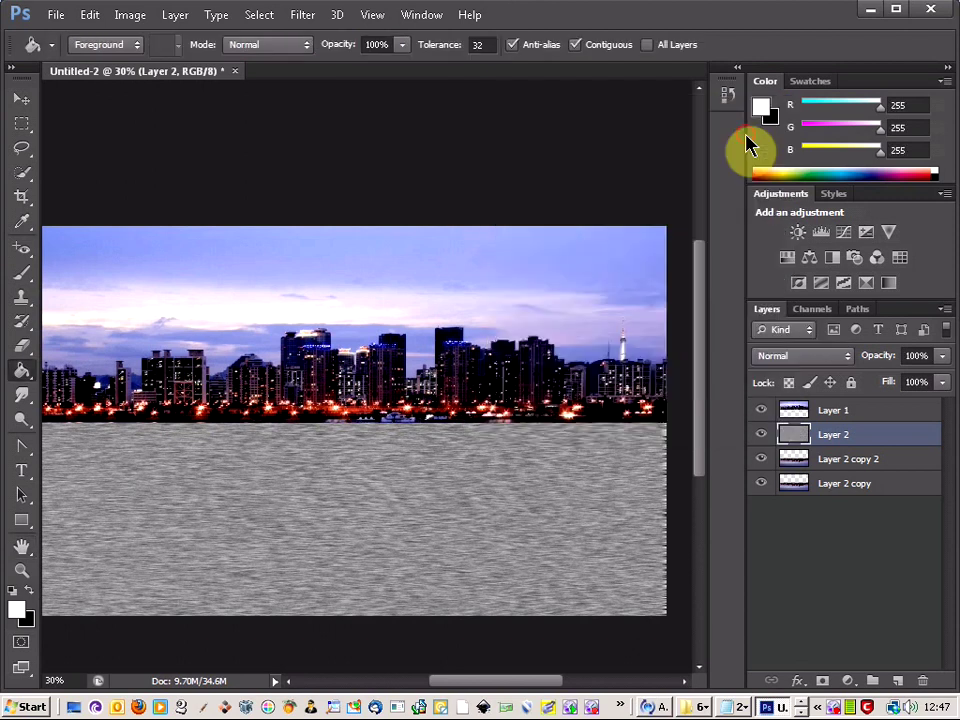
Apply Levels with input values 135, 3.08 and 255 to make the streaks high-contrast
left_click(141, 18)
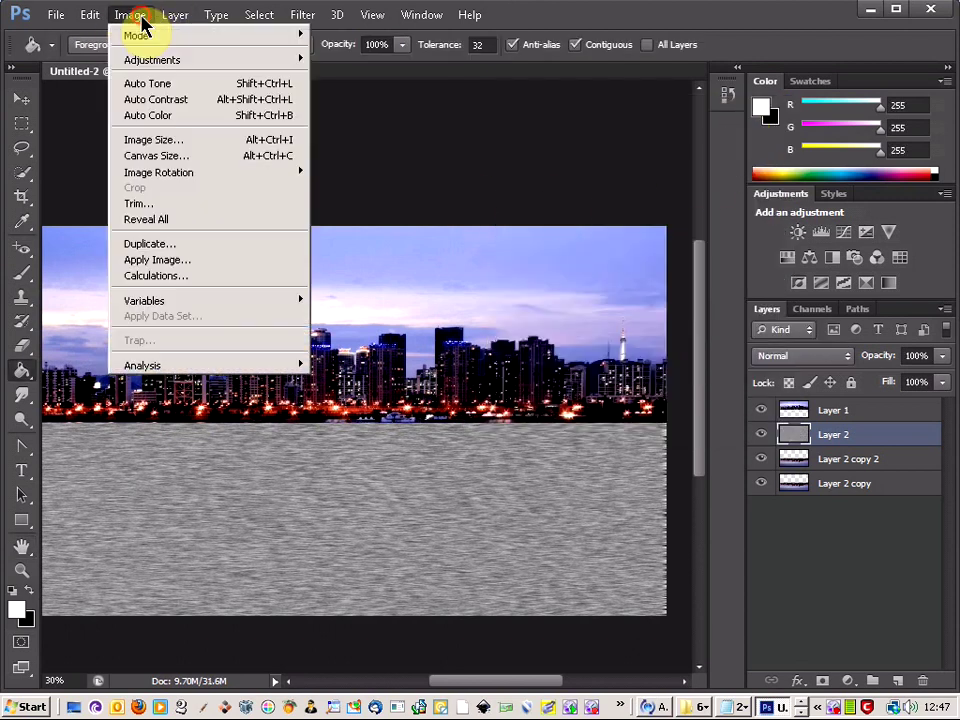
mouse_move(160, 60)
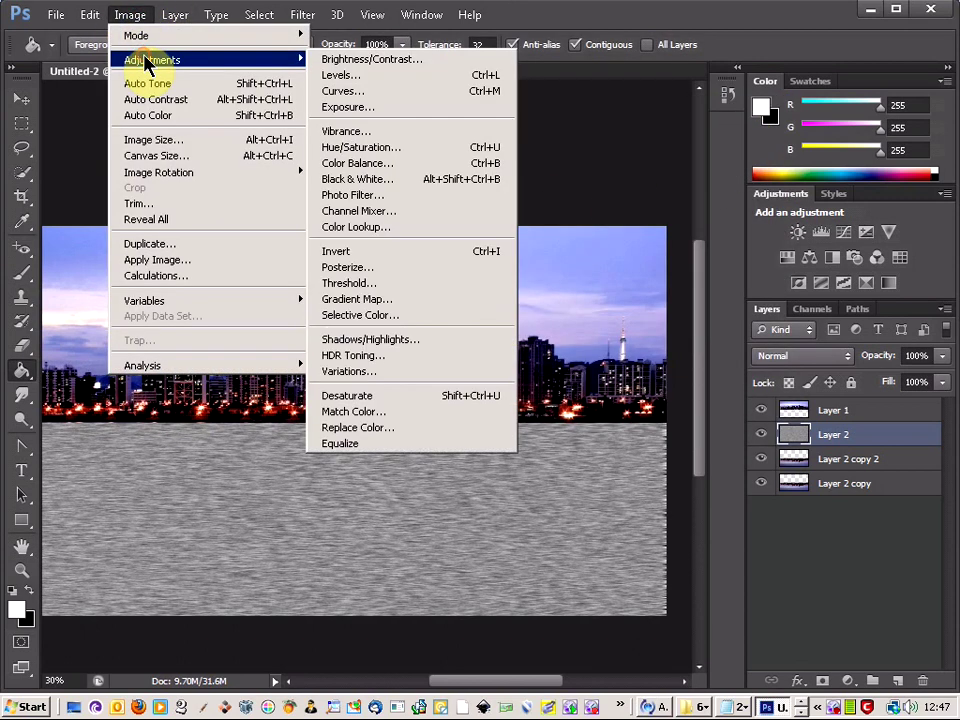
left_click(339, 76)
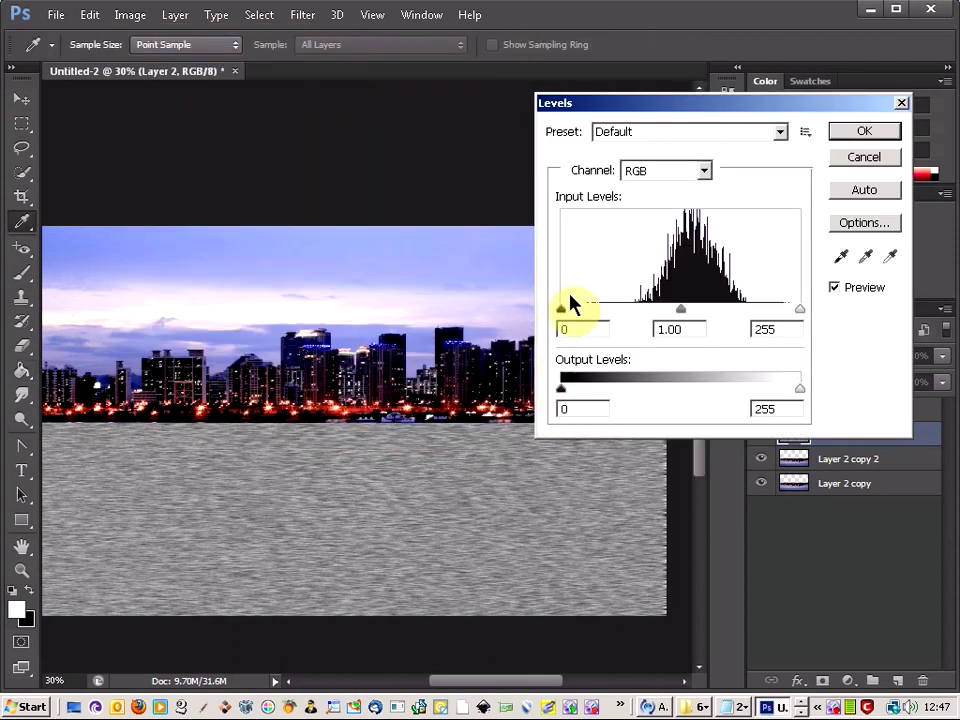
left_click_drag(562, 311, 704, 318)
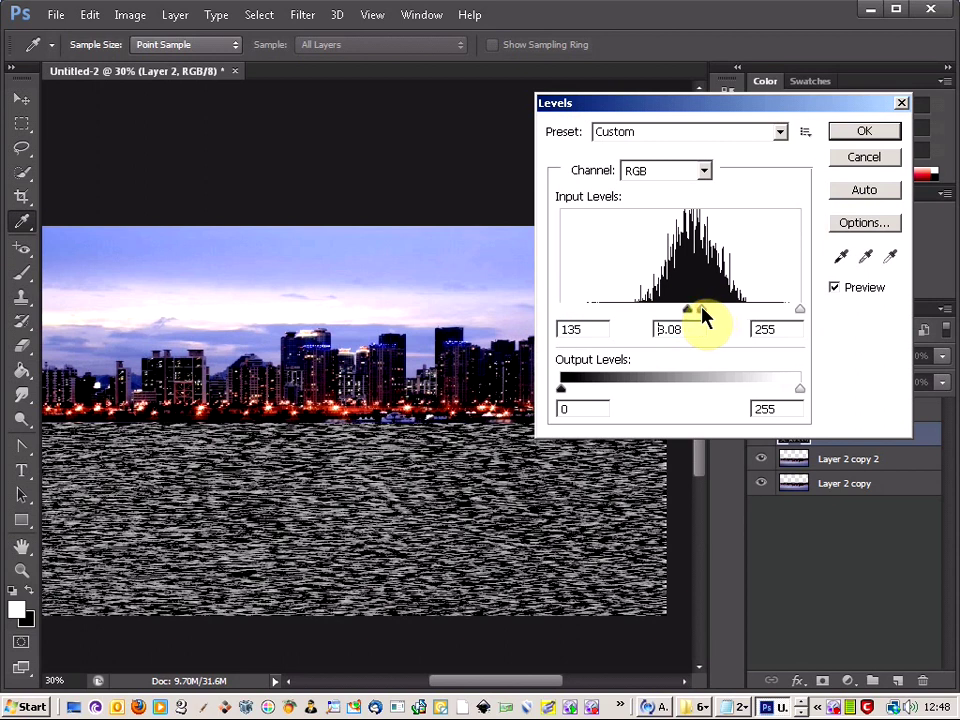
left_click(851, 136)
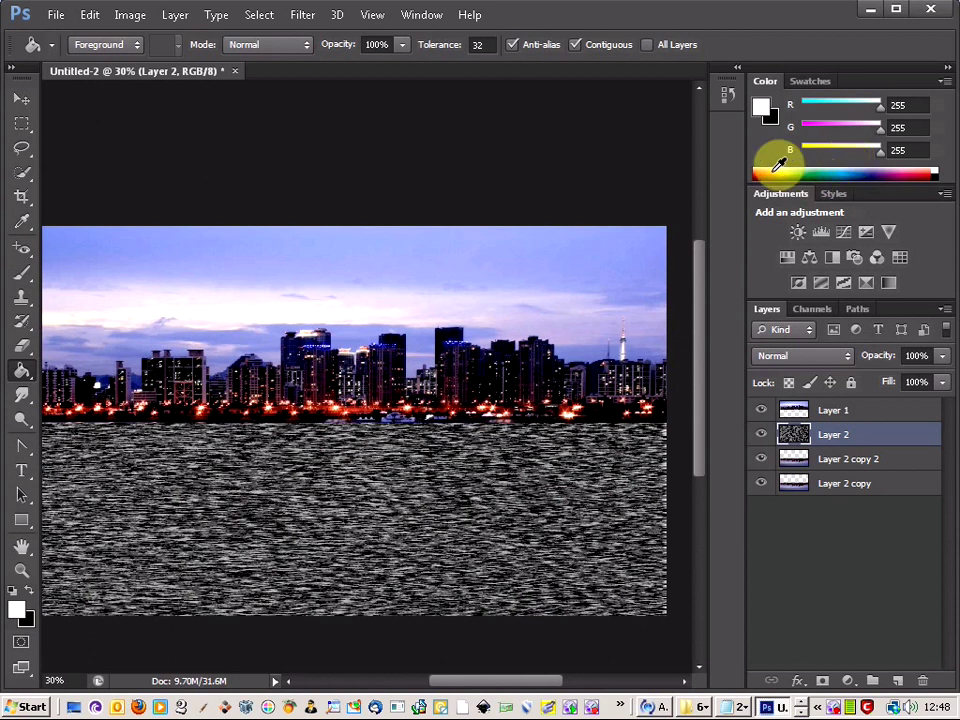
Perspective-transform Layer 2's water streaks, widening the bottom edge and narrowing the top toward the horizon
key("ctrl+0")
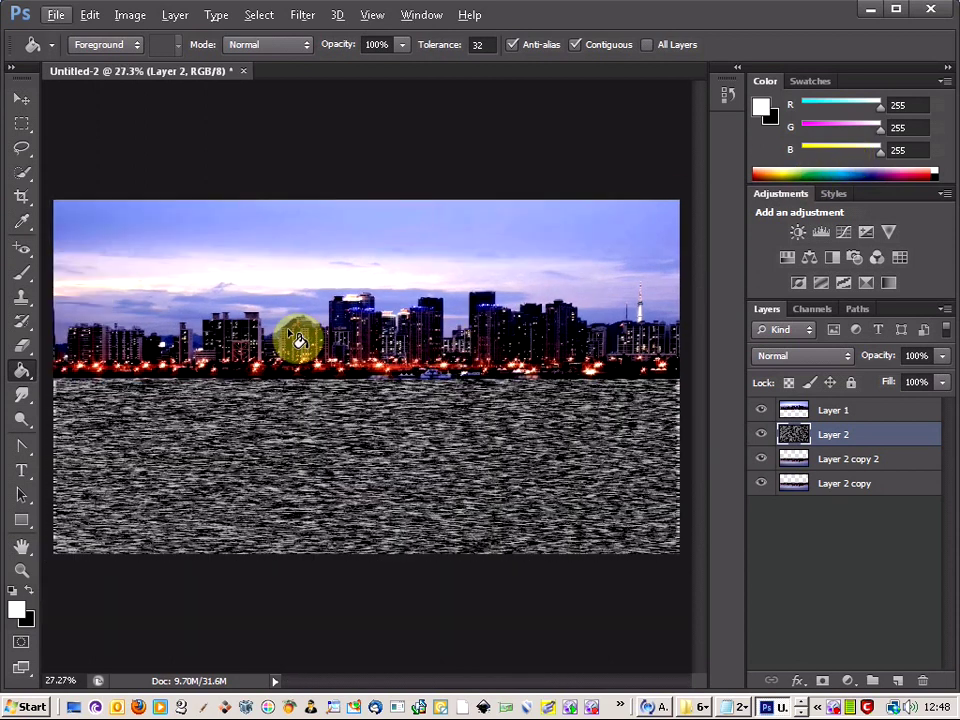
left_click(99, 17)
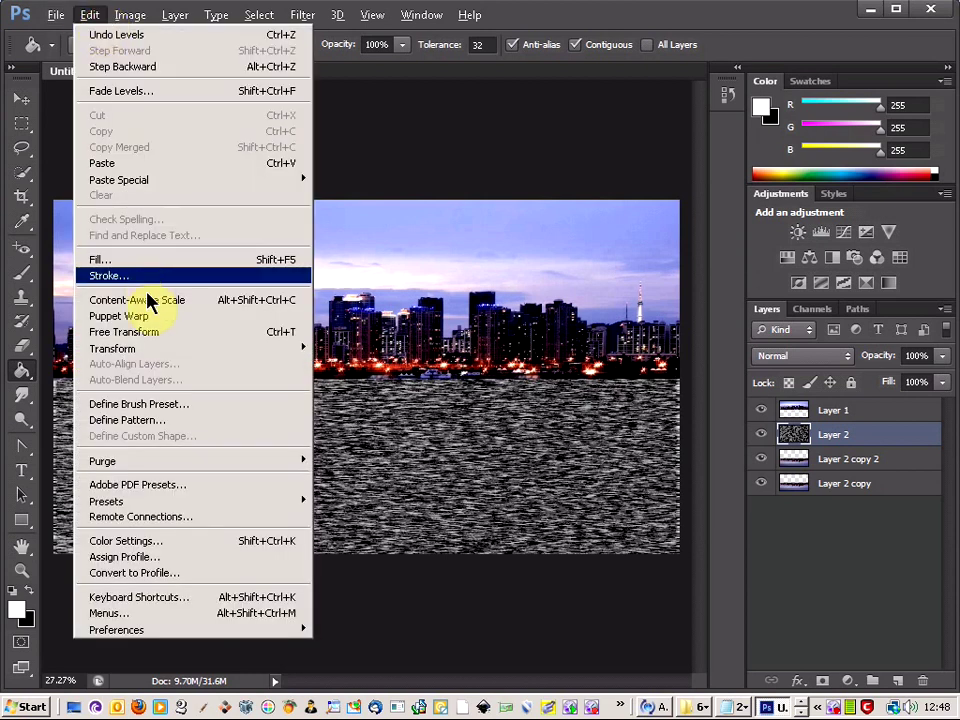
mouse_move(150, 352)
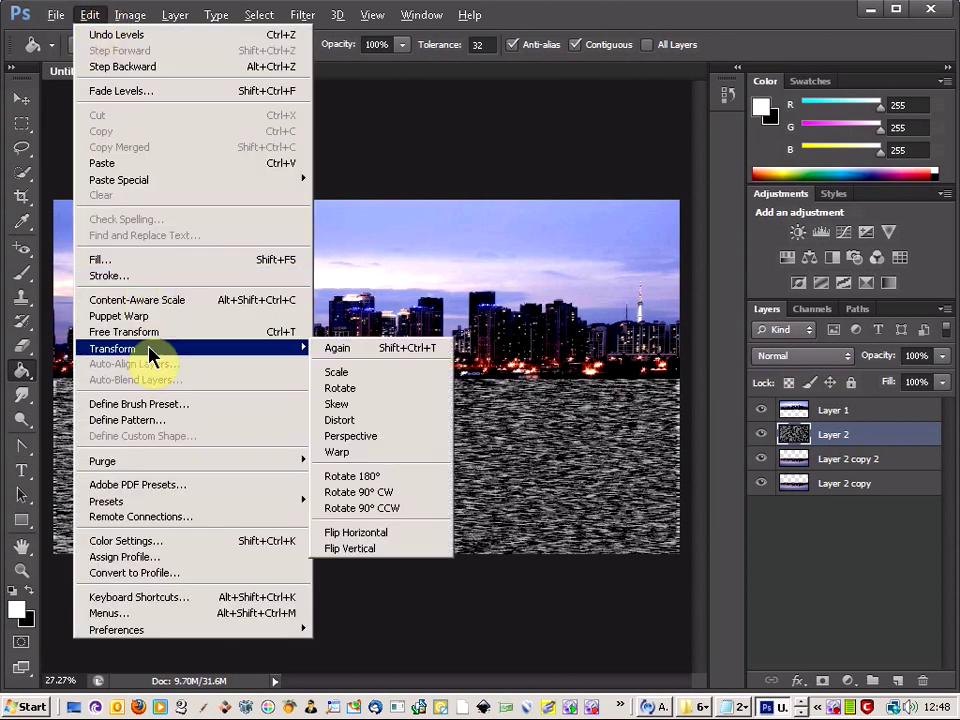
left_click(369, 437)
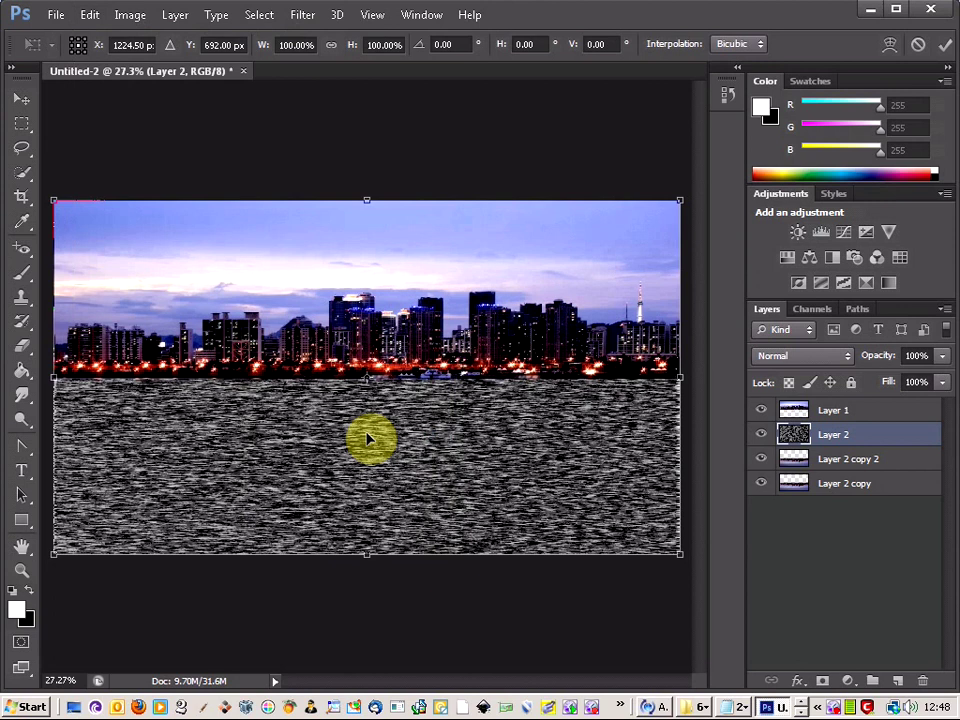
key("ctrl+0")
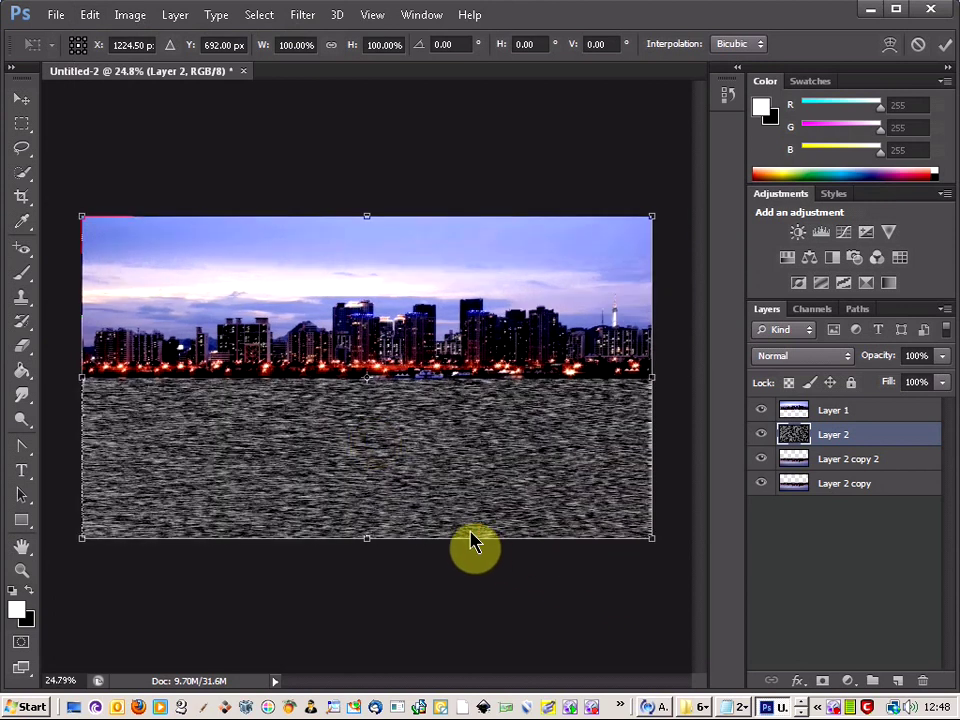
key("ctrl+0")
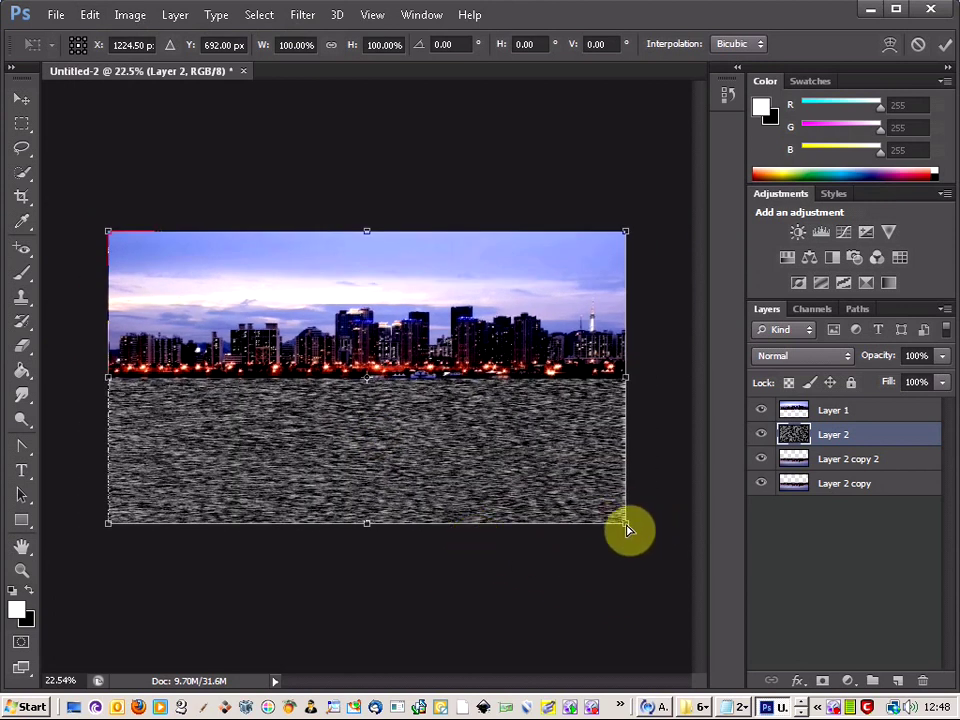
left_click_drag(628, 525, 688, 526)
left_click_drag(624, 233, 583, 240)
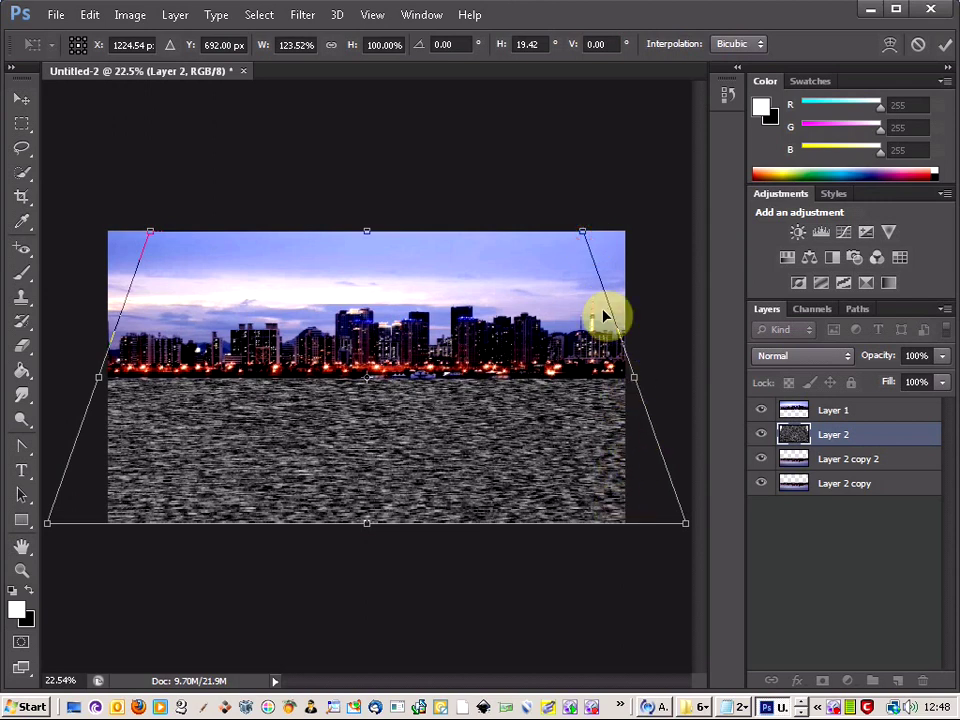
left_click_drag(583, 236, 577, 236)
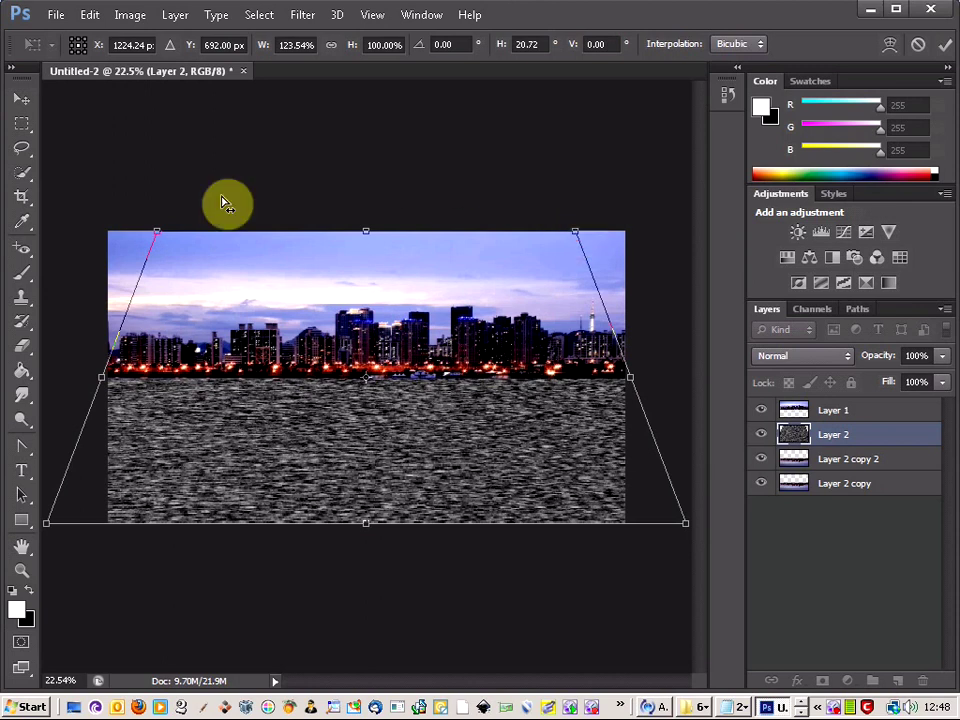
left_click(23, 124)
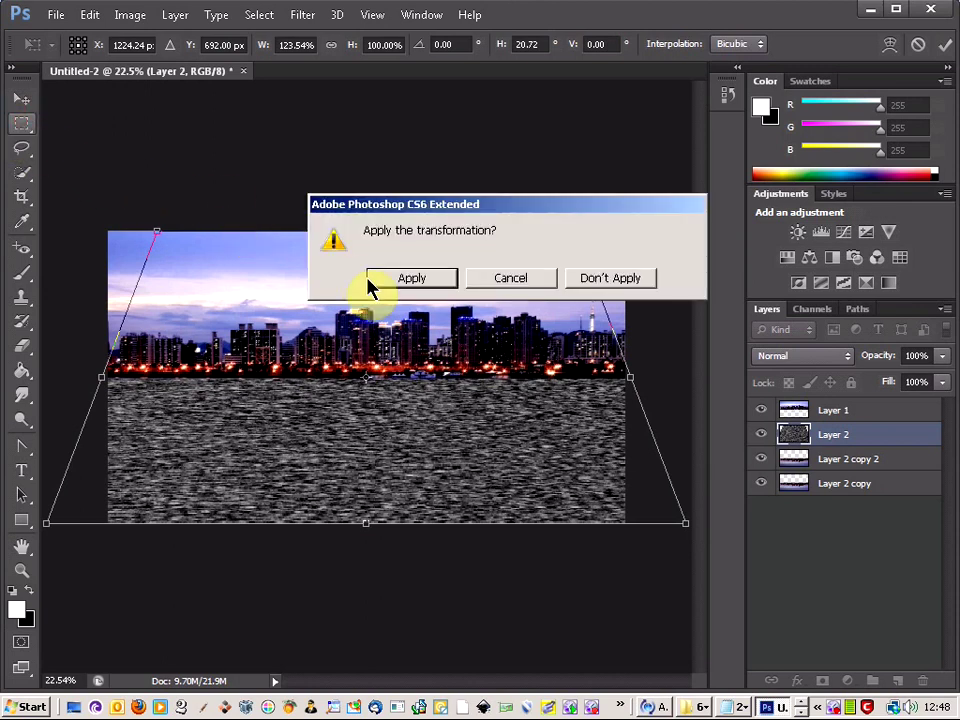
left_click(417, 282)
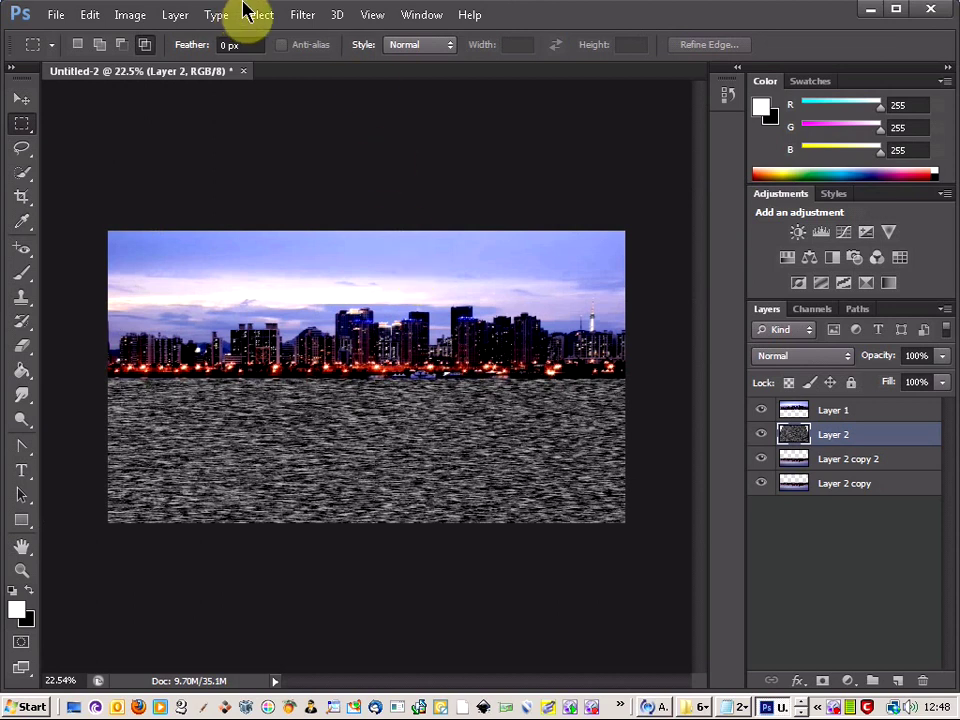
Apply a Gaussian Blur with a 2.0-pixel radius to Layer 2's water streaks
left_click(308, 24)
mouse_move(312, 188)
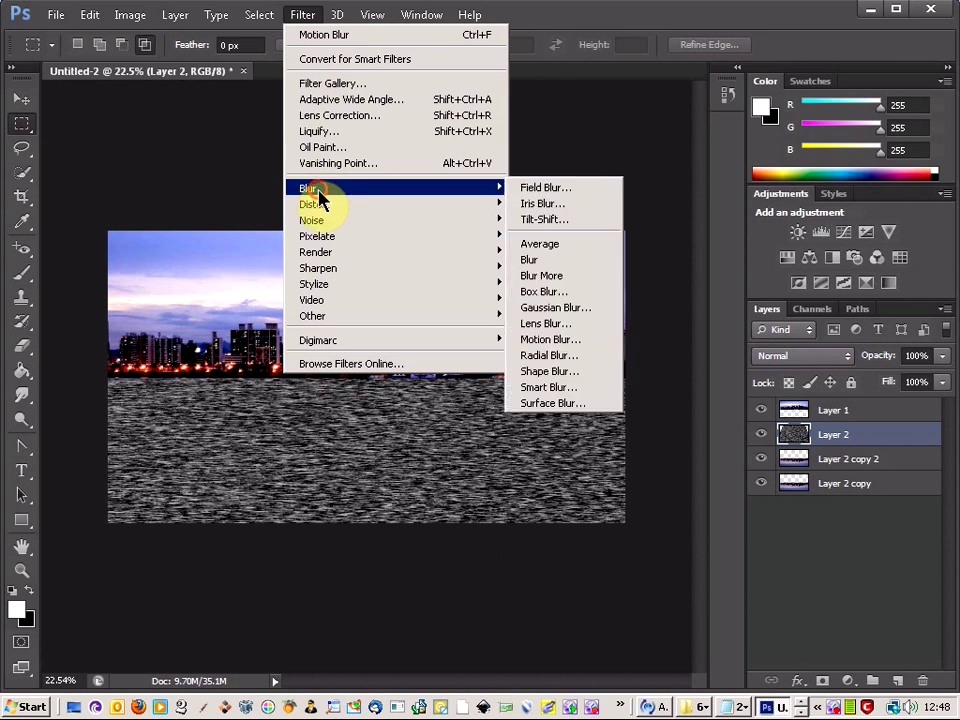
left_click(577, 315)
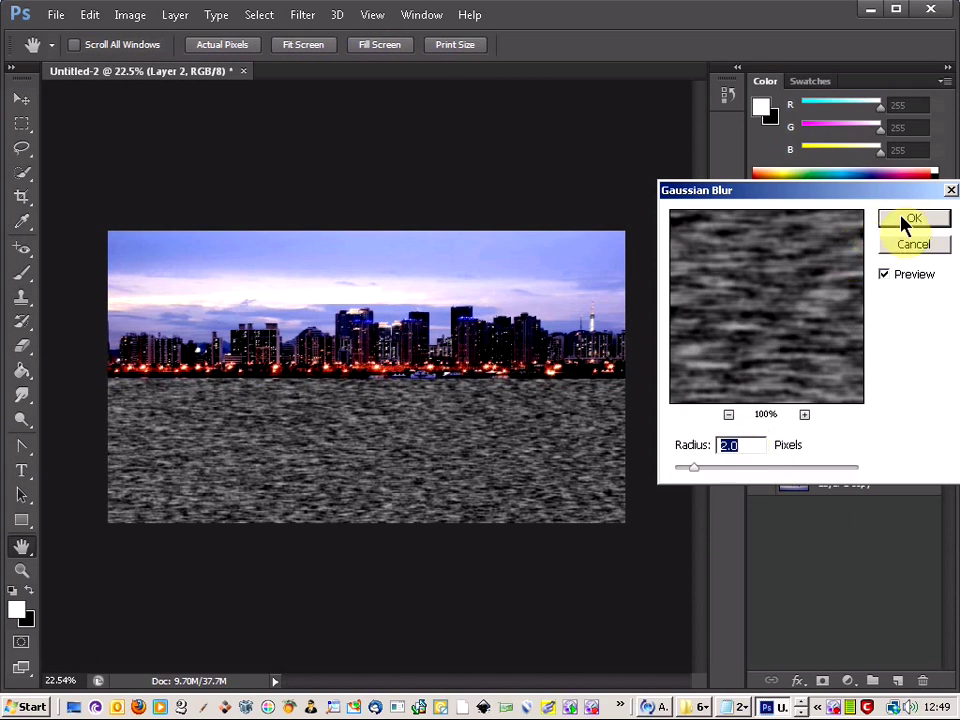
left_click(904, 222)
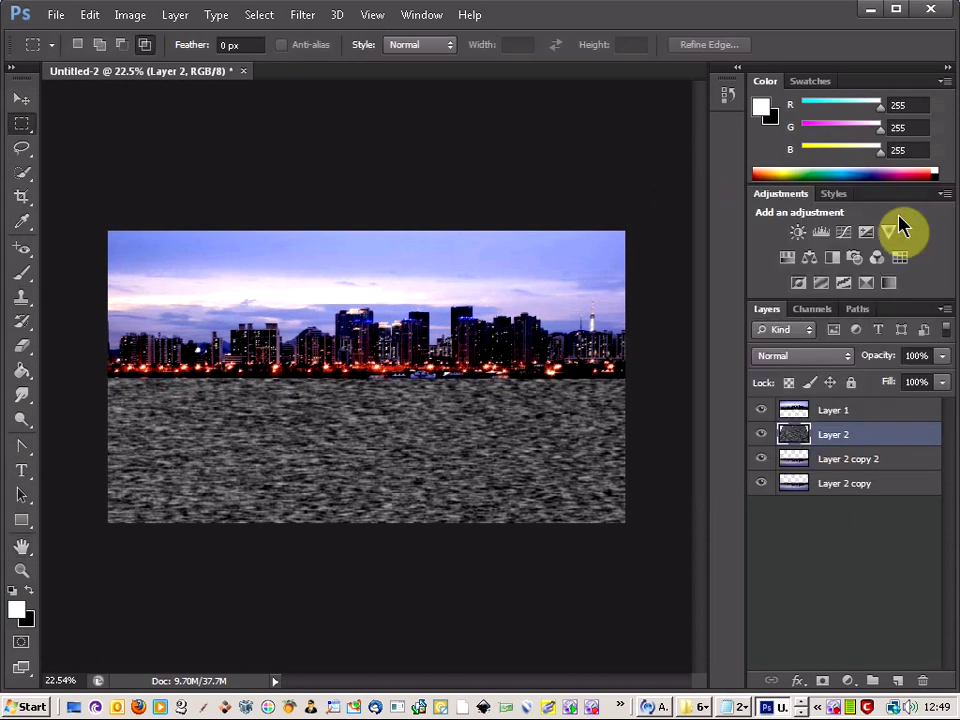
Duplicate Layer 2 as 'Layer 2 copy 3' and hide the copy
left_click(942, 309)
left_click(898, 304)
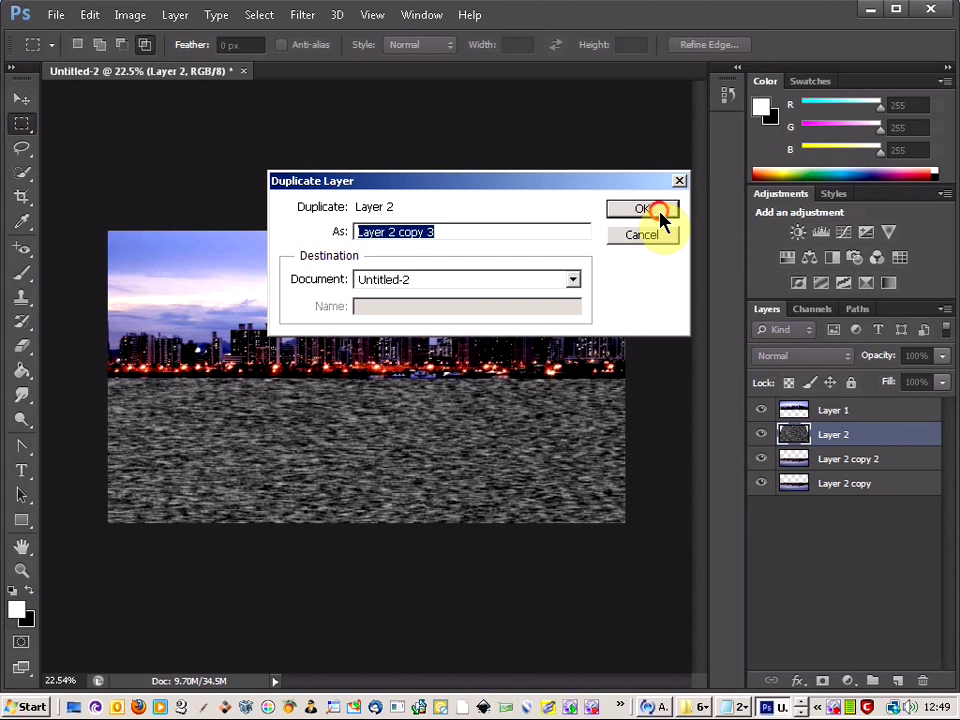
left_click(658, 211)
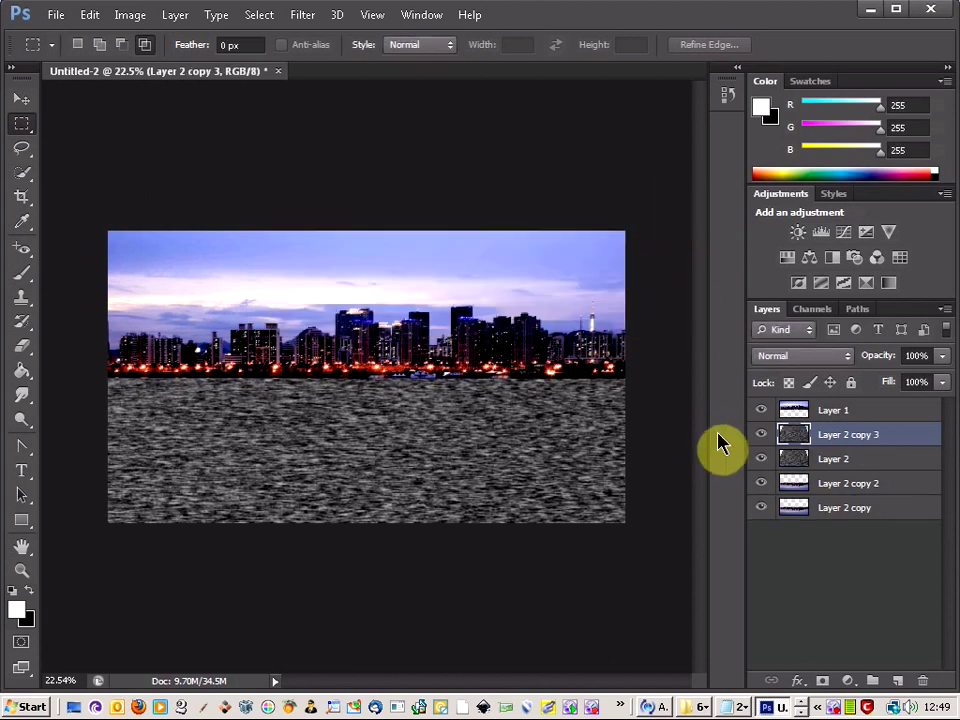
left_click(762, 436)
Set Layer 2 to Soft Light blend mode at about 50% opacity
left_click(866, 467)
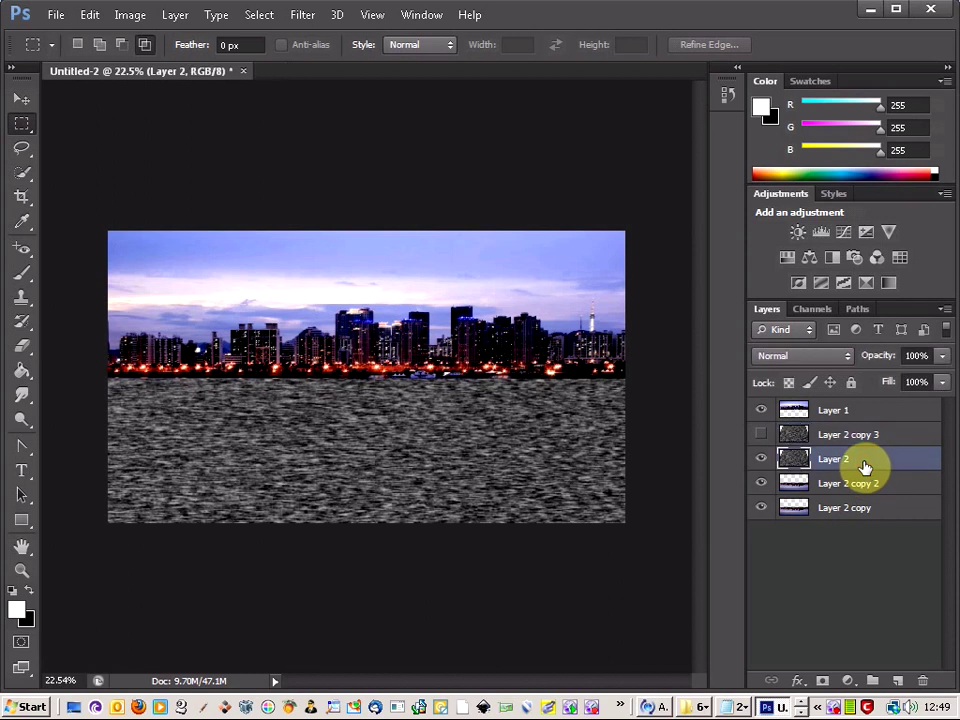
left_click(810, 357)
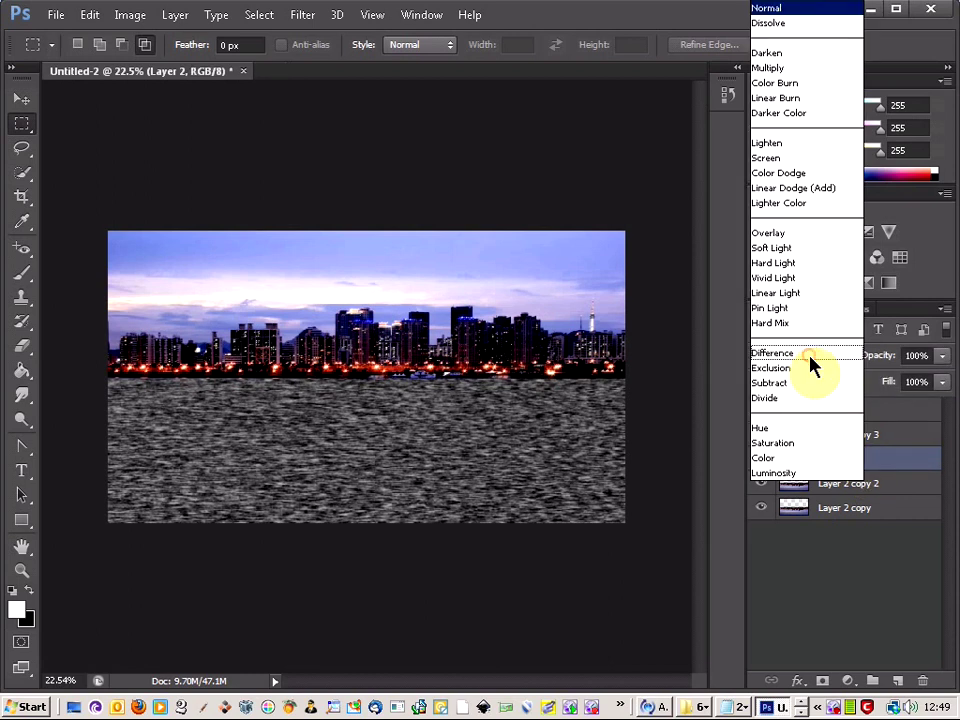
left_click(788, 248)
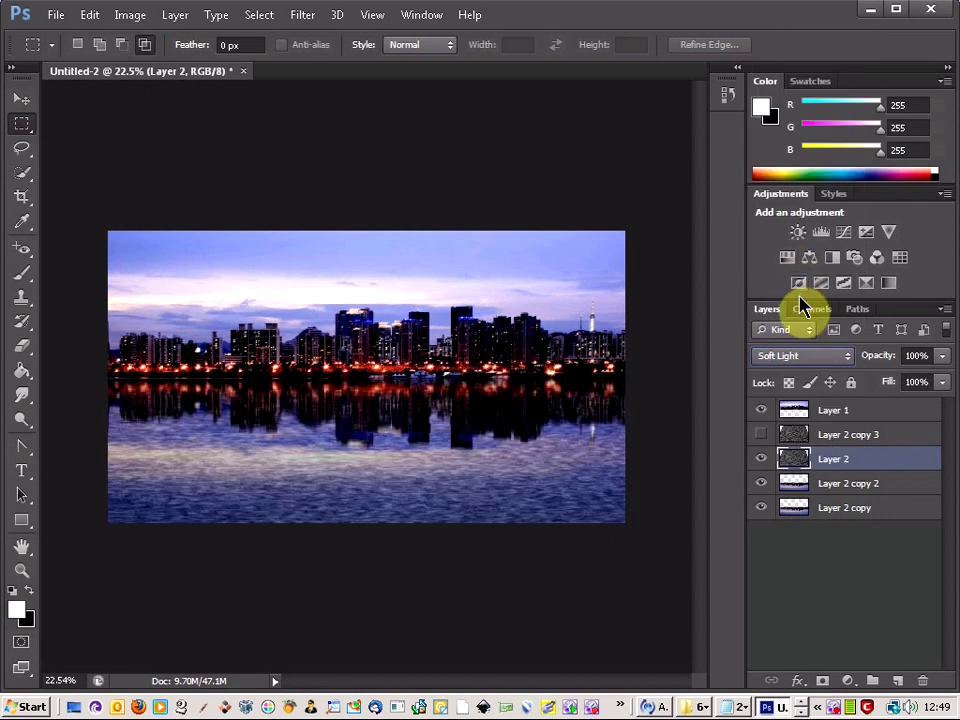
left_click(941, 357)
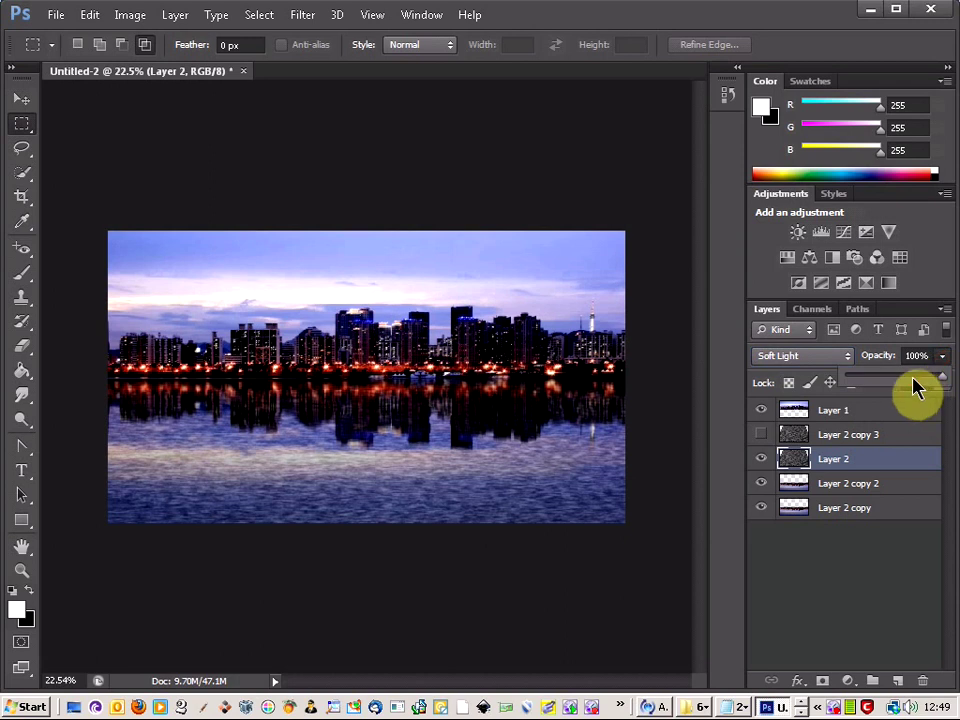
left_click_drag(912, 386, 896, 386)
Select and show Layer 2 copy 3, load its bright areas as a channel selection, and enter Quick Mask
left_click(853, 436)
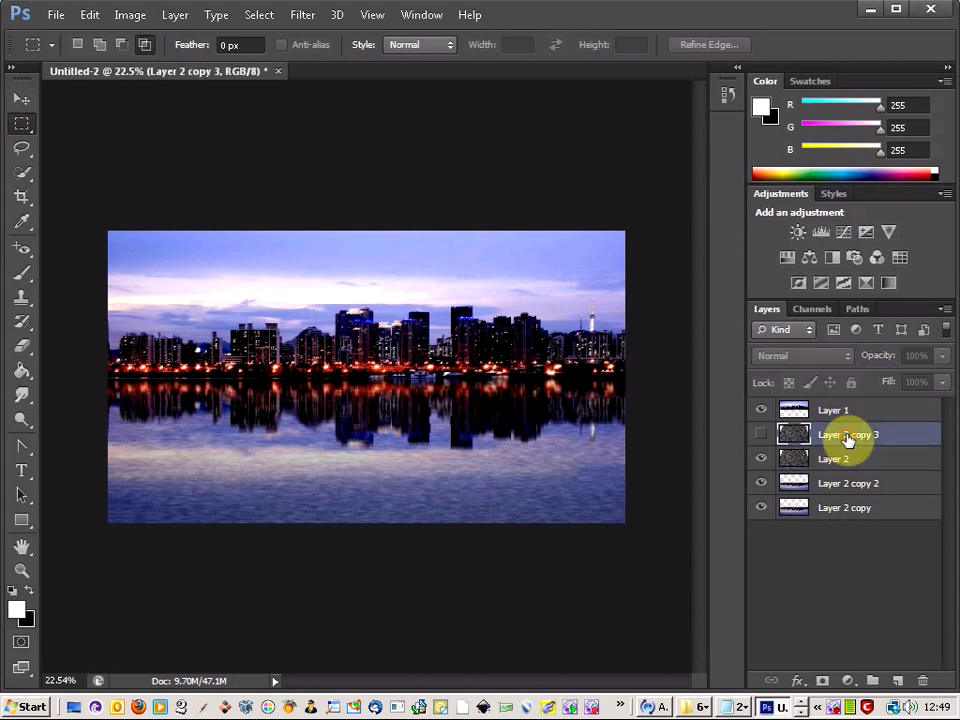
left_click(761, 436)
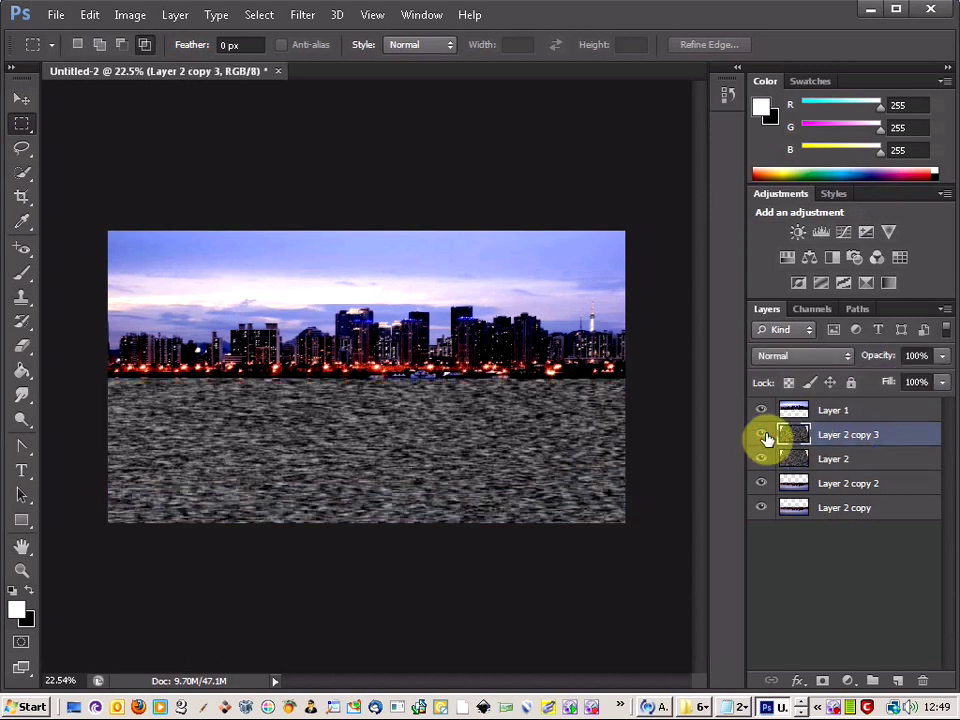
left_click(812, 309)
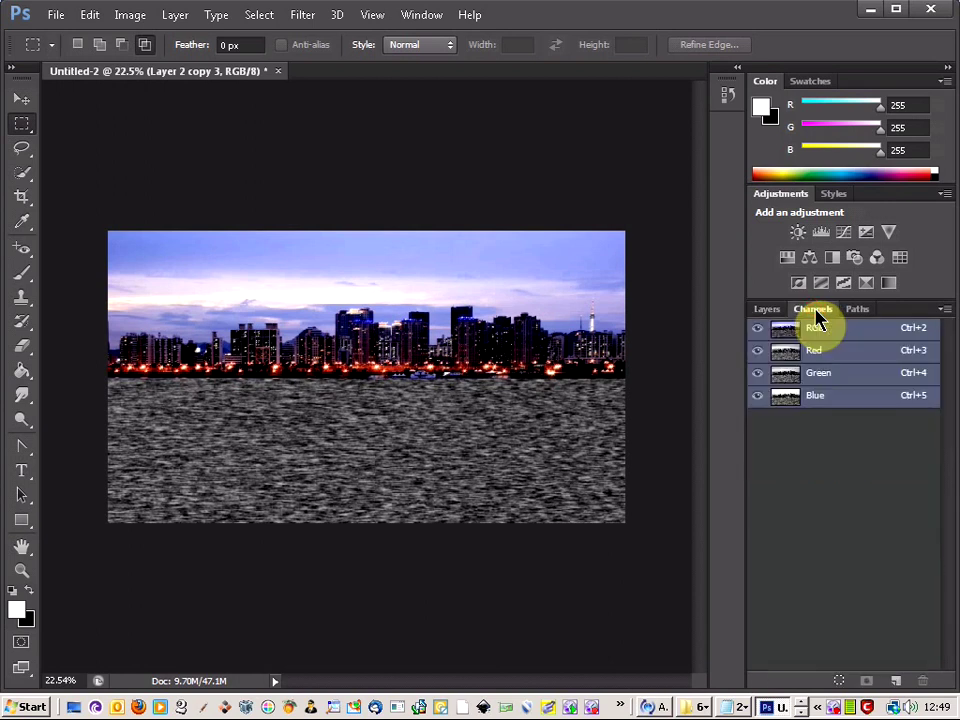
left_click(838, 682)
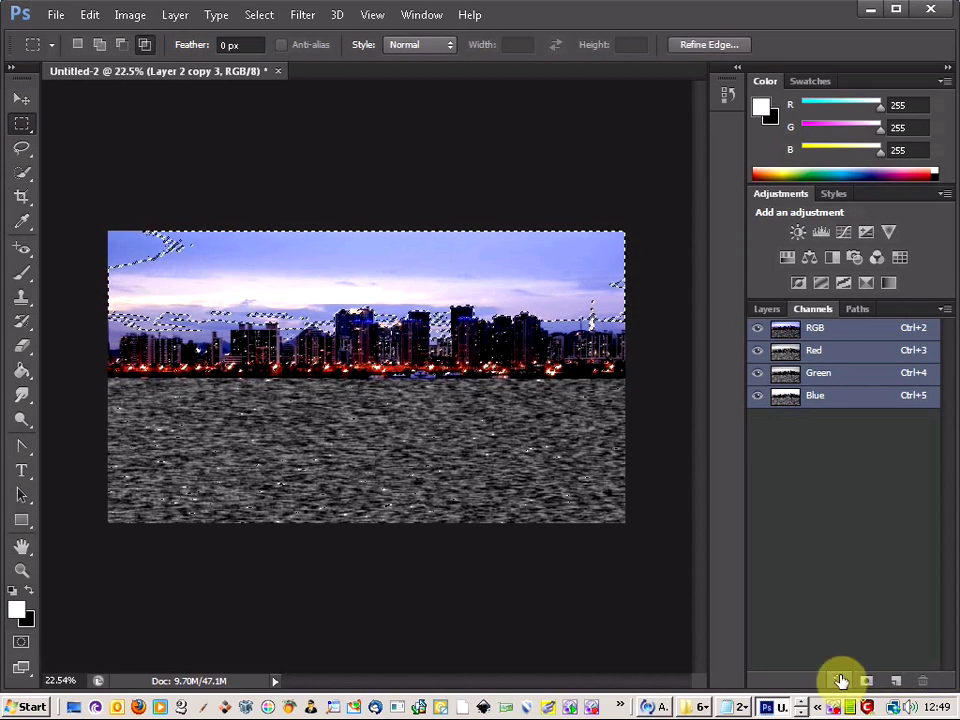
left_click(20, 647)
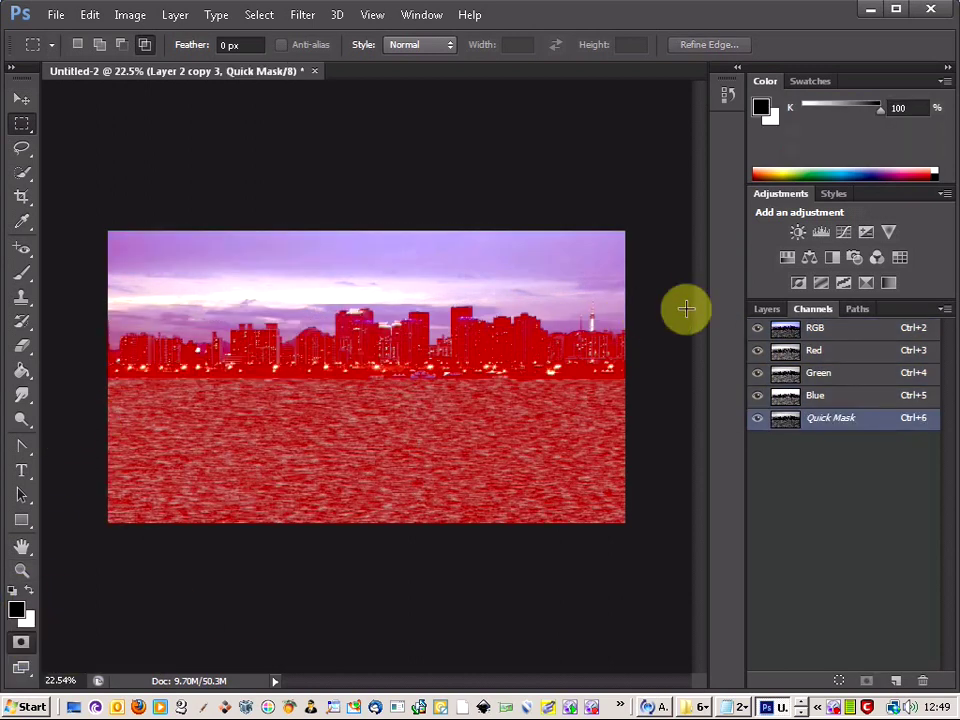
Marquee everything above the waterline and fill it in the Quick Mask to mask out the sky and skyline
left_click(765, 310)
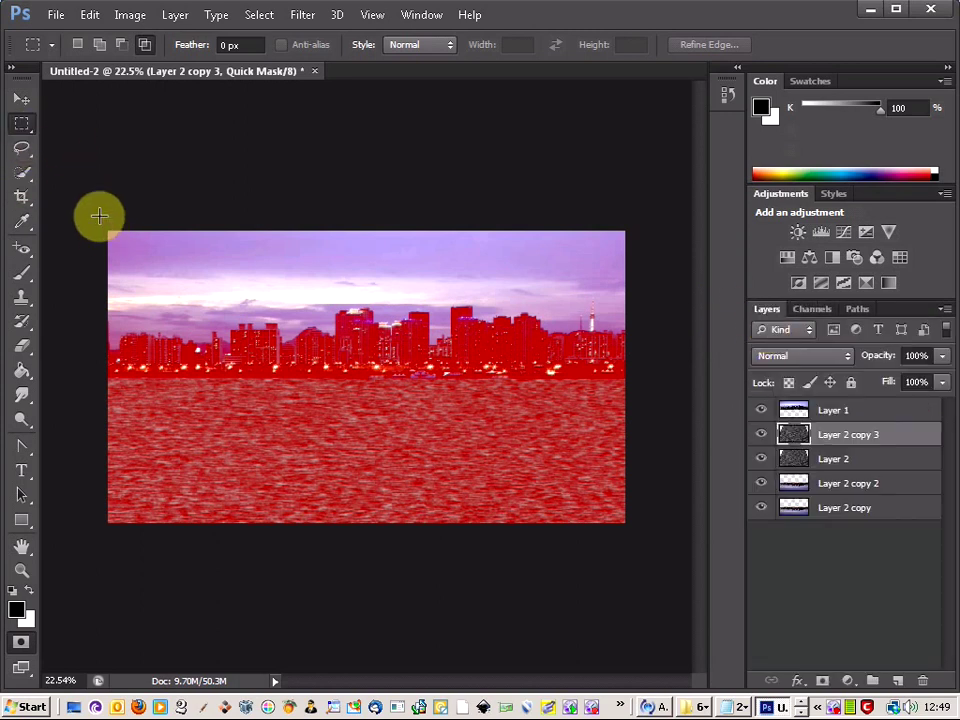
left_click_drag(99, 212, 617, 357)
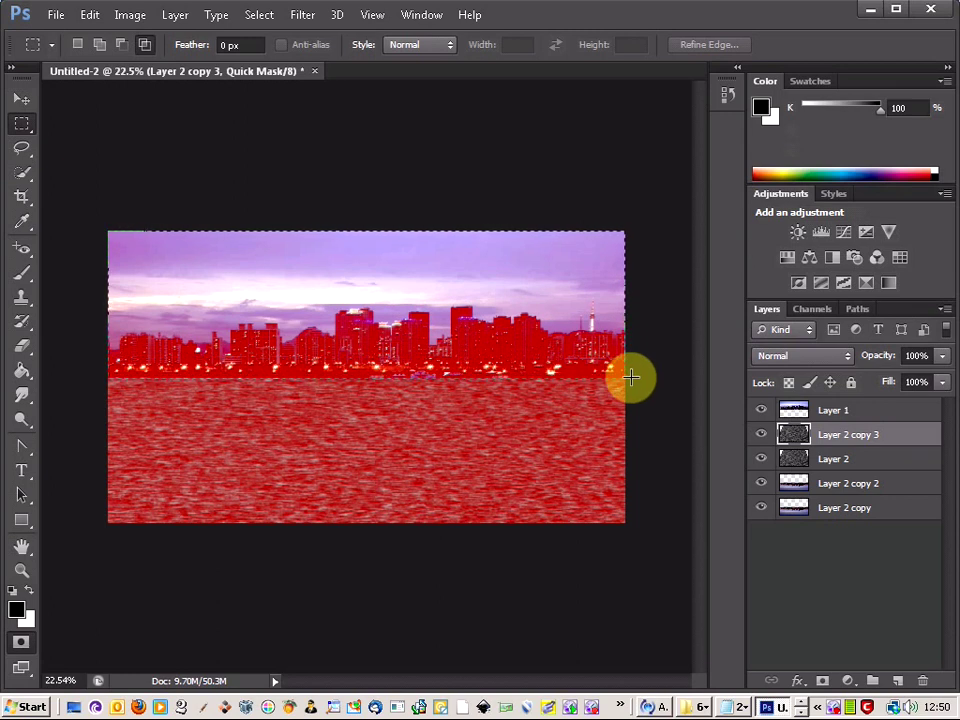
left_click_drag(631, 377, 632, 378)
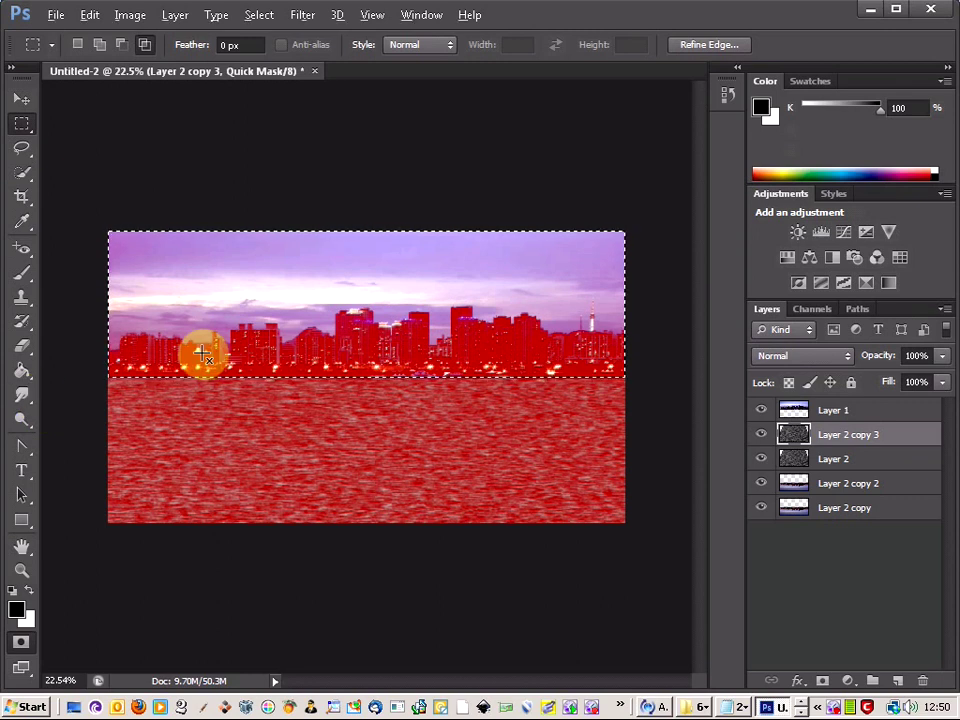
key("alt+BackSpace")
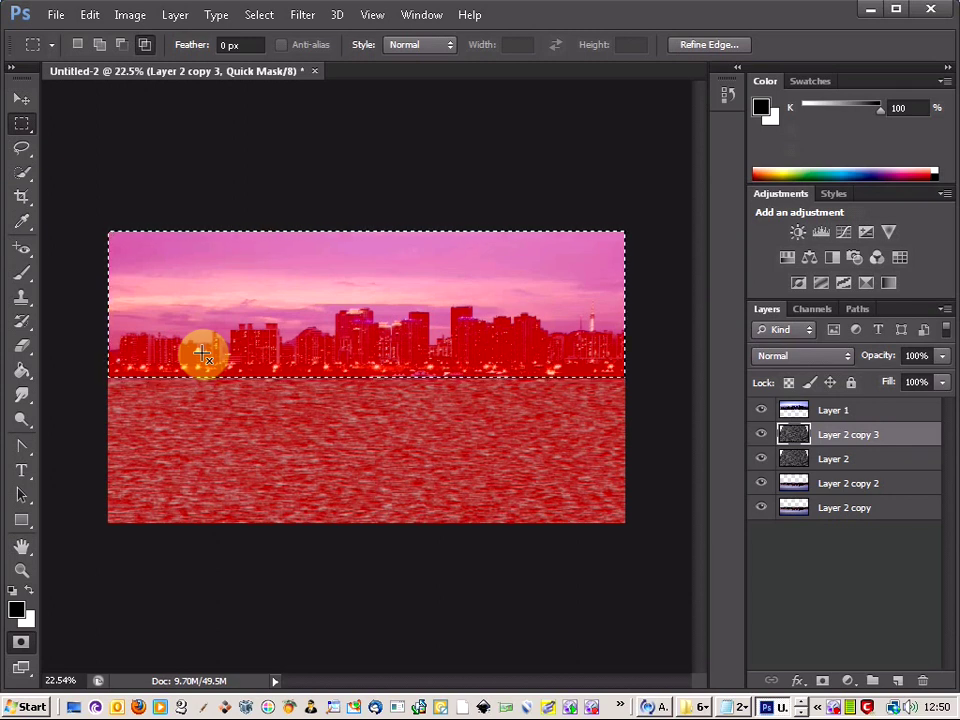
Exit Quick Mask, delete Layer 2 copy 3, and fill the speckle selection with white on a new Layer 3
left_click(22, 644)
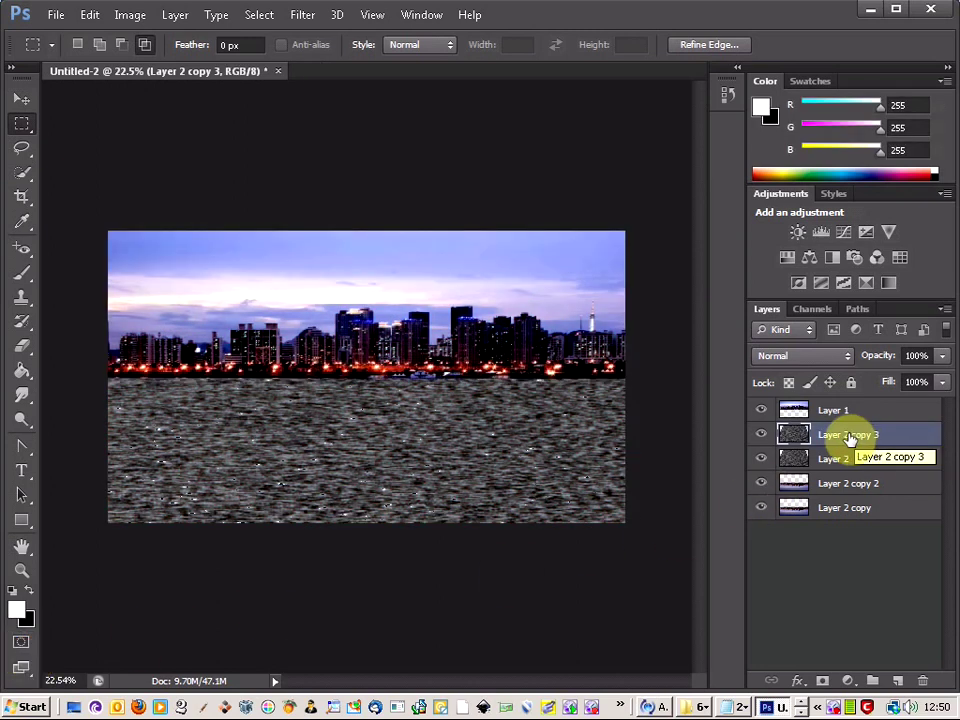
left_click(926, 683)
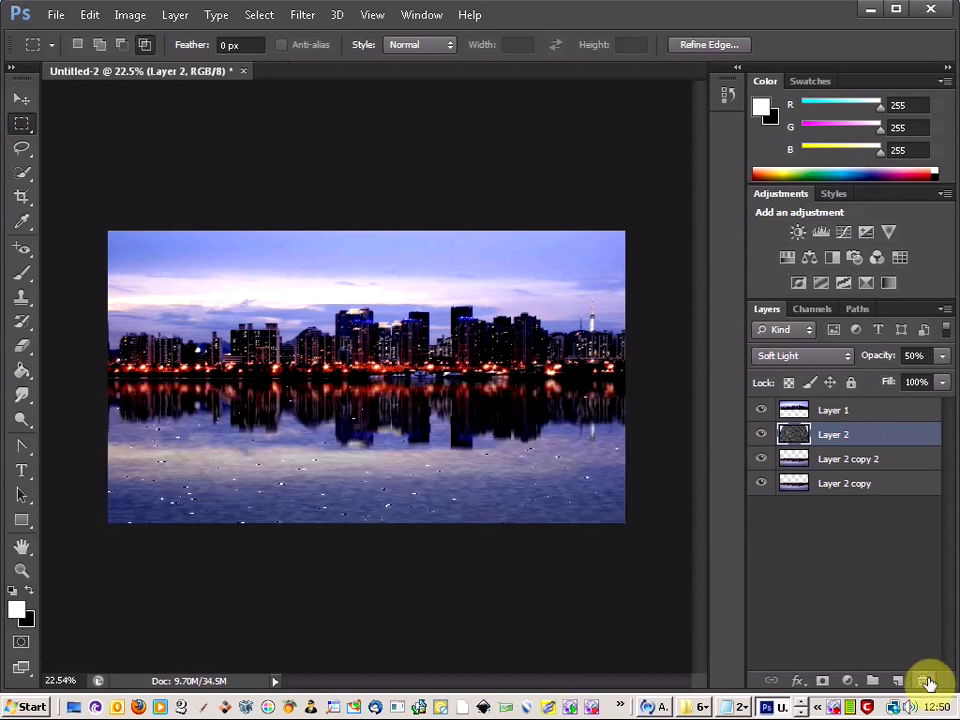
left_click(900, 683)
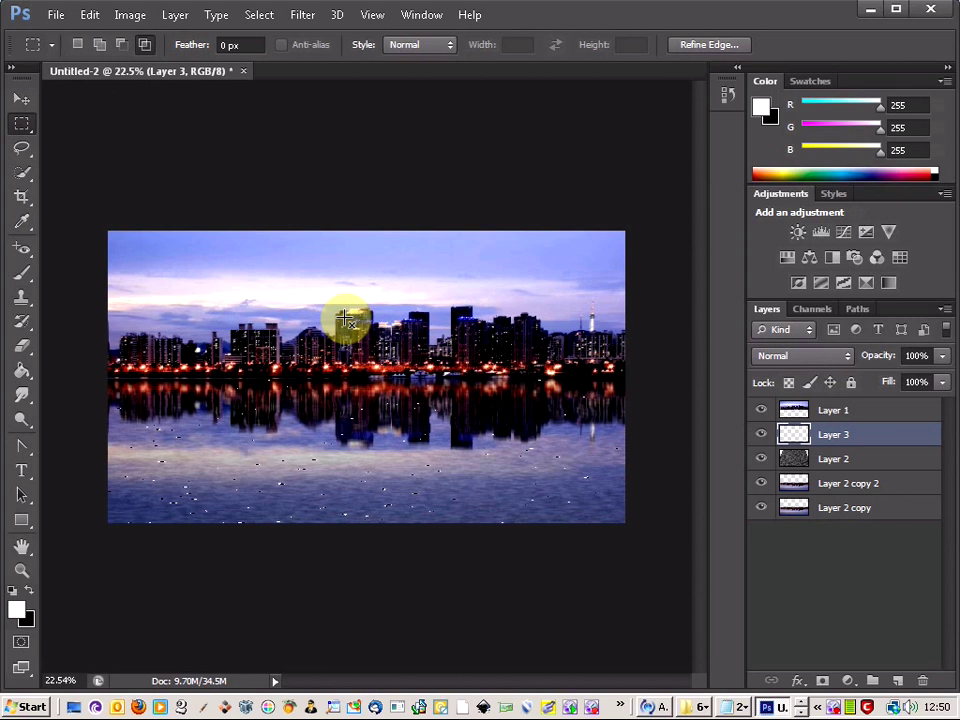
key("ctrl+f")
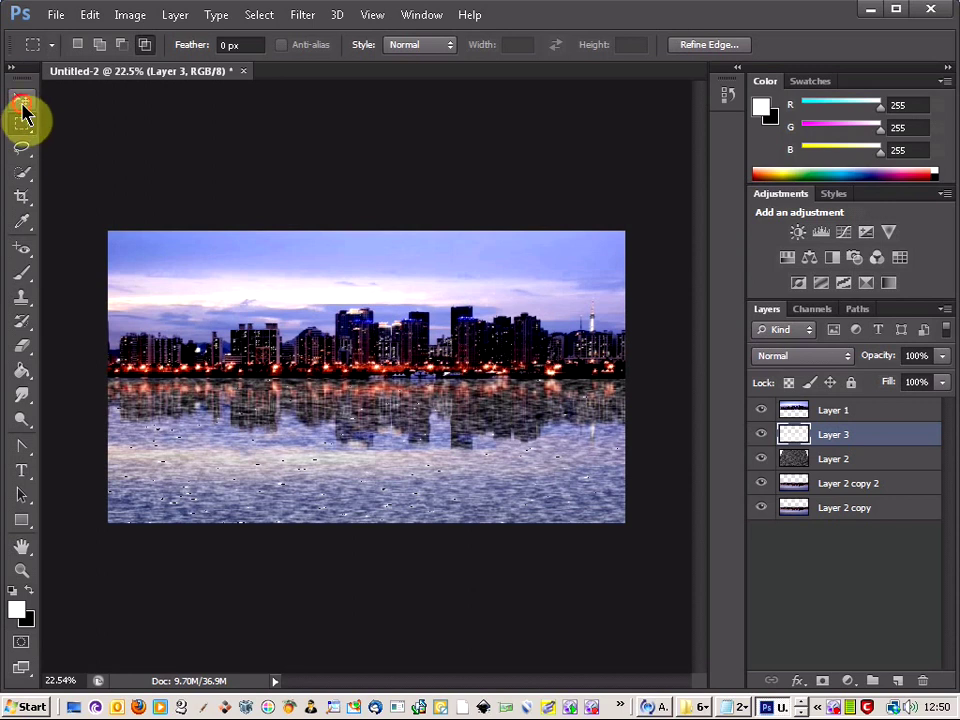
Nudge Layer 3's speckles a few pixels downward, then return to the Rectangular Marquee
left_click(22, 101)
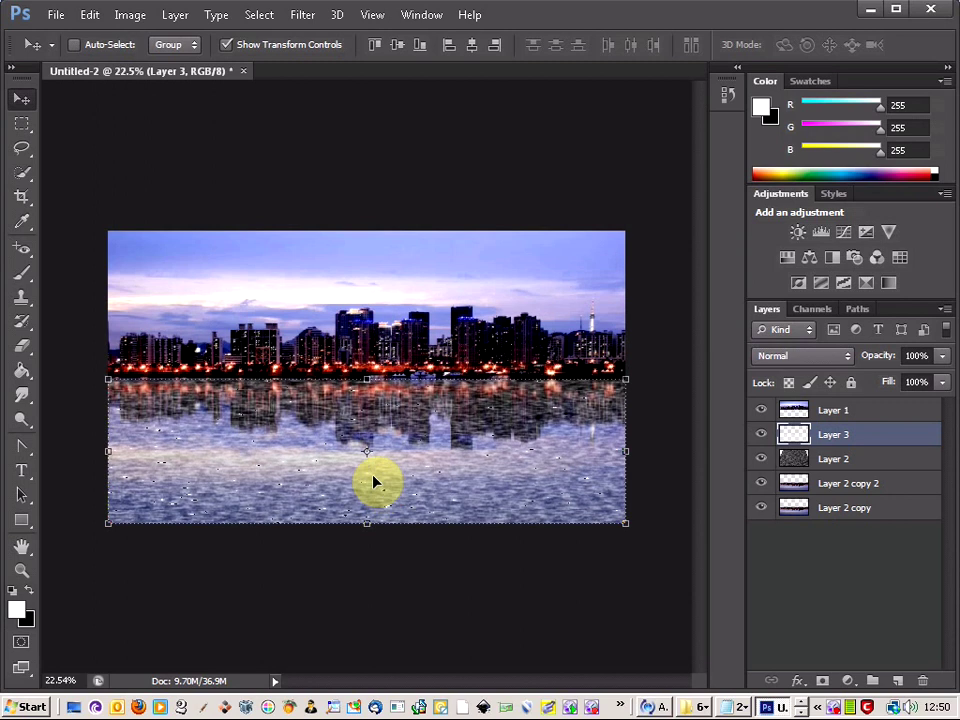
left_click_drag(373, 483, 373, 486)
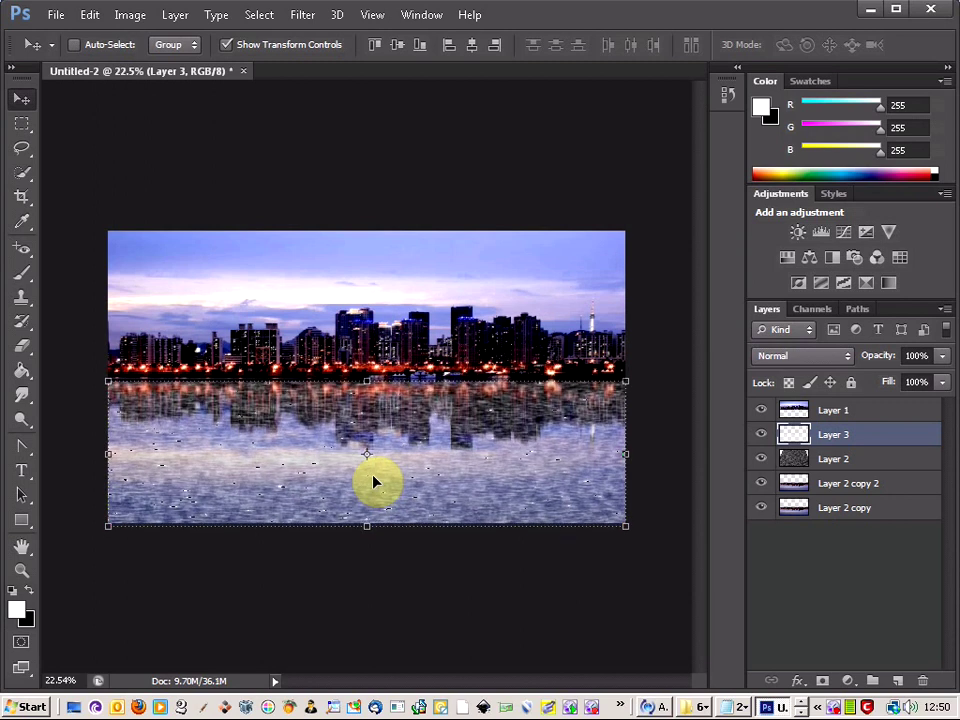
key("shift+Down")
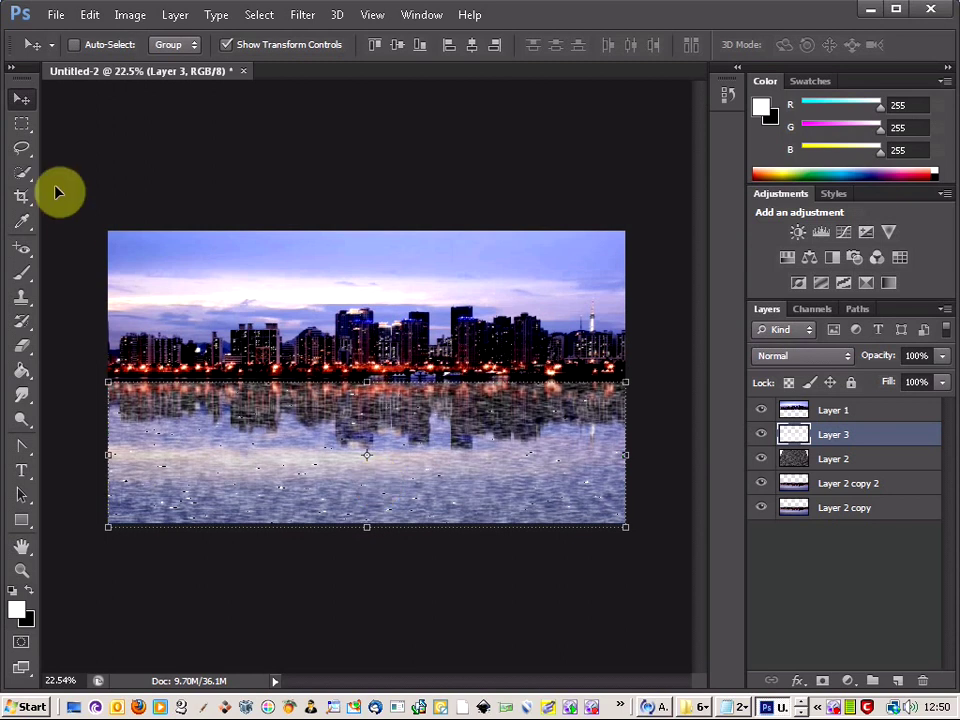
left_click(22, 124)
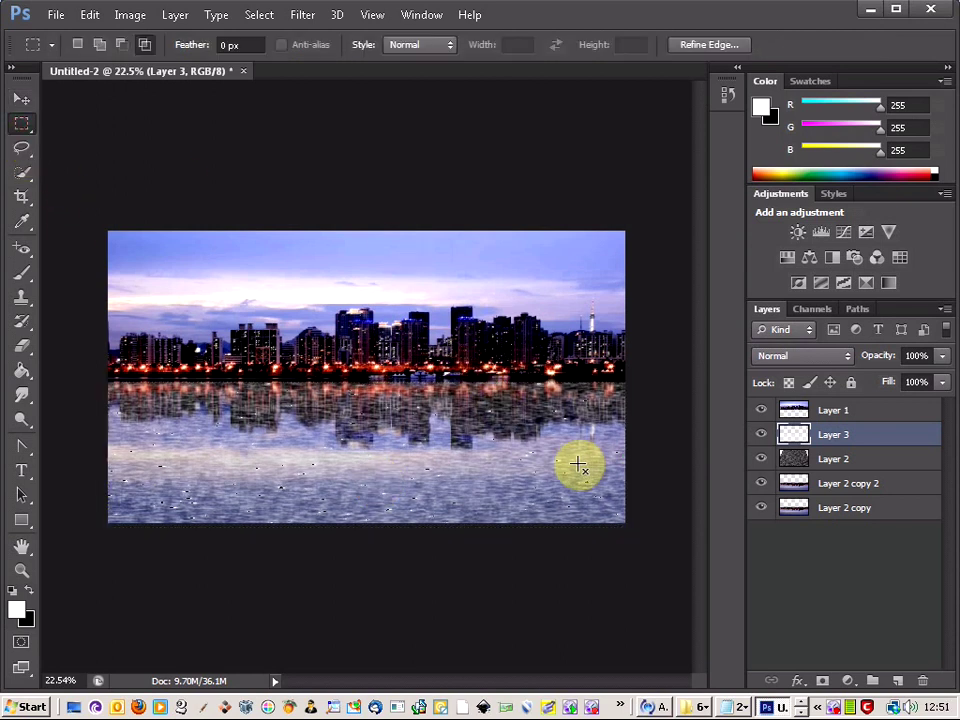
right_click(500, 459)
Deselect, then set Layer 3 to Soft Light blend mode at about 30% opacity
left_click(565, 148)
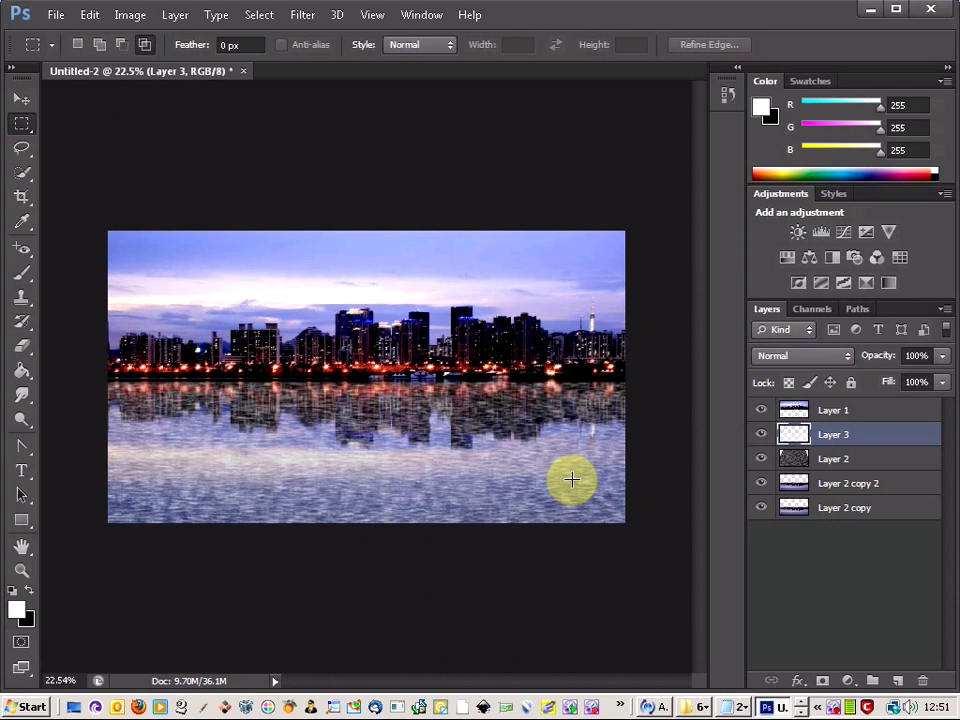
left_click(808, 356)
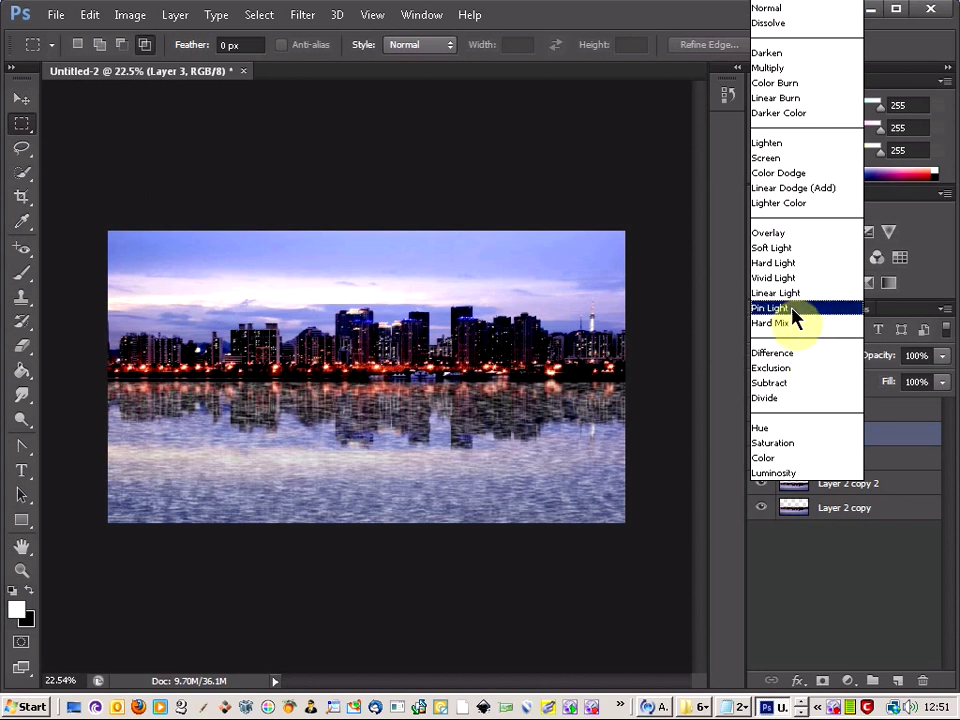
left_click(791, 250)
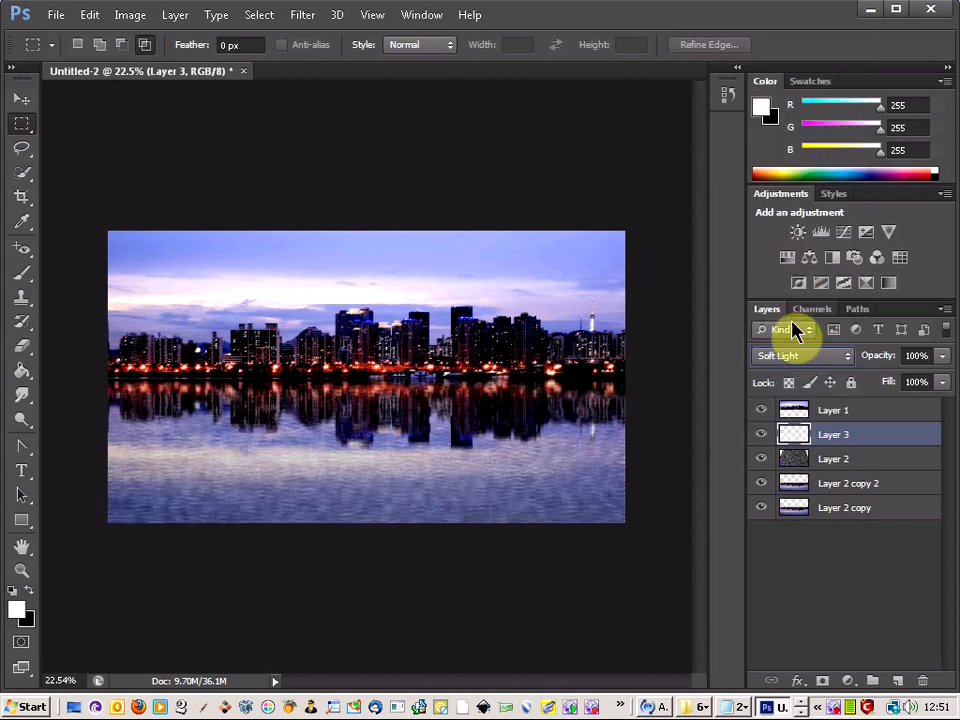
left_click(942, 356)
left_click_drag(926, 380, 877, 384)
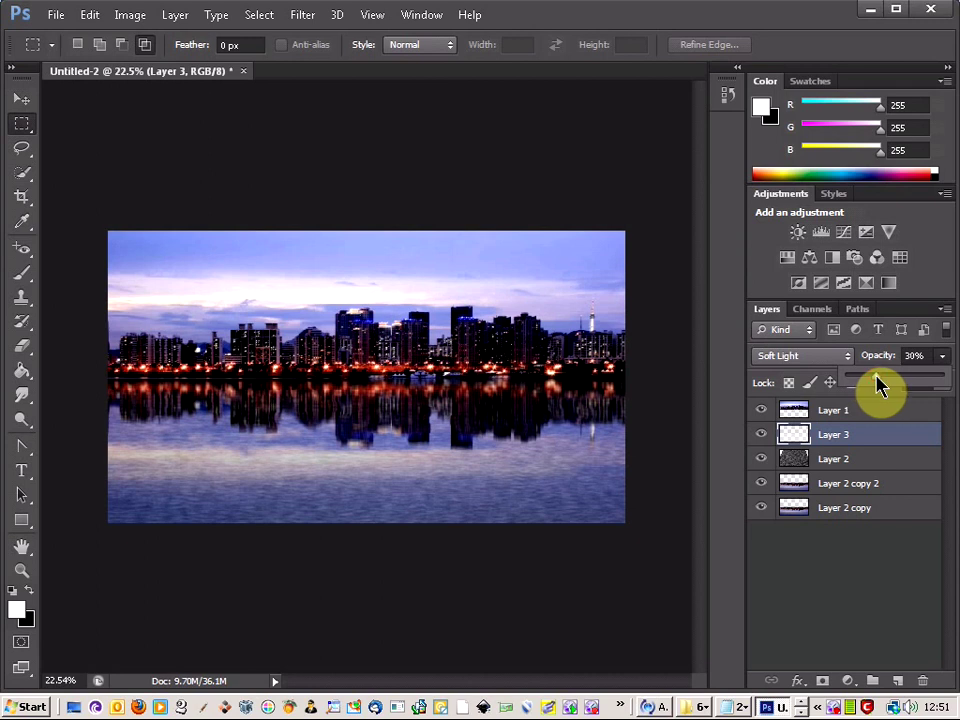
Lower Layer 2's opacity from 50% to 30%
left_click(874, 461)
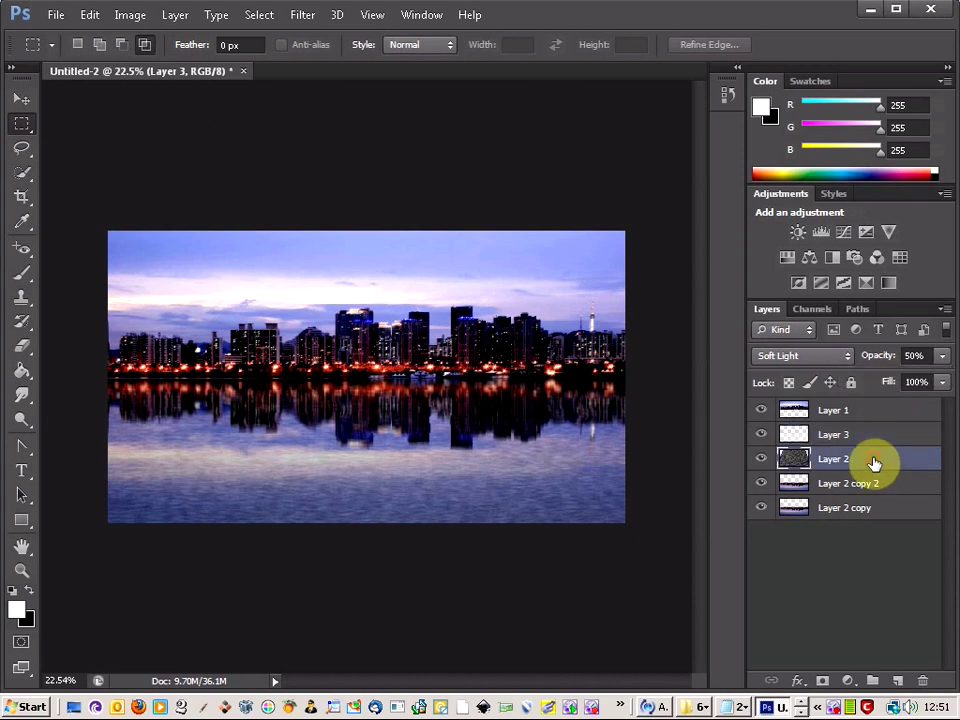
left_click(941, 356)
left_click_drag(900, 388, 883, 386)
left_click(942, 362)
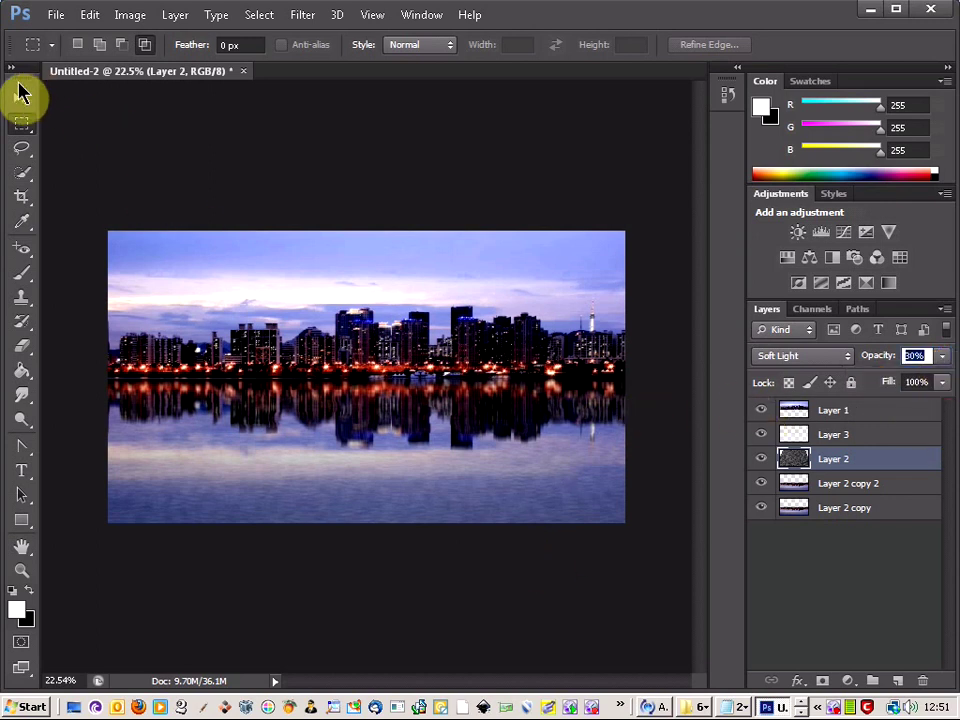
Zoom in and out with the Move tool active to check the softened water reflection
left_click(21, 97)
key("ctrl+plus")
scroll(504, 372, "up", 5)
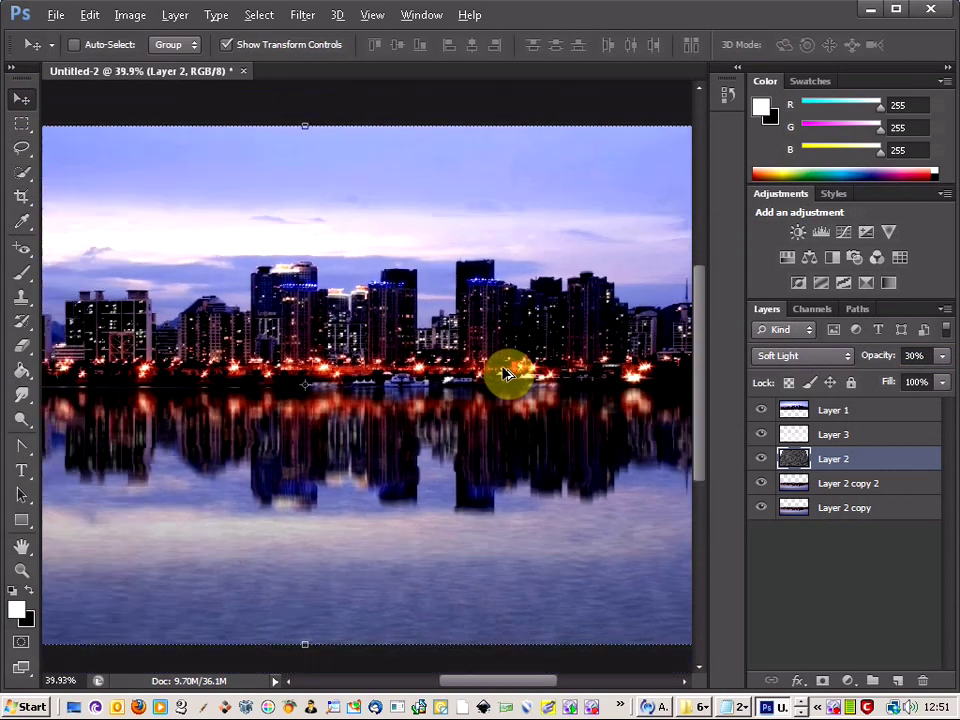
scroll(504, 372, "down", 5)
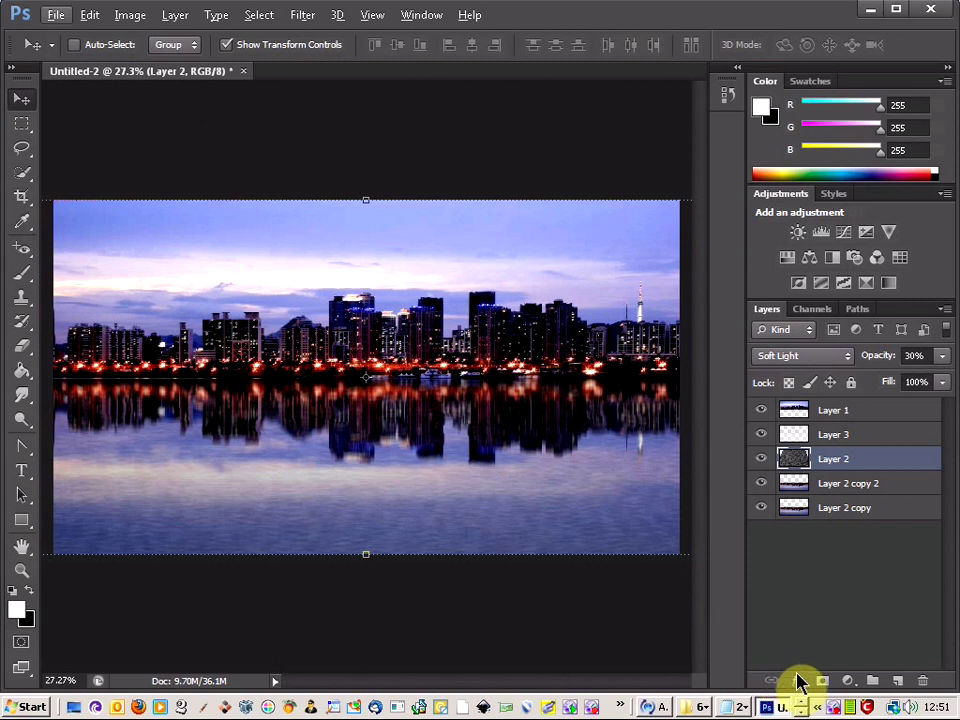
left_click(833, 708)
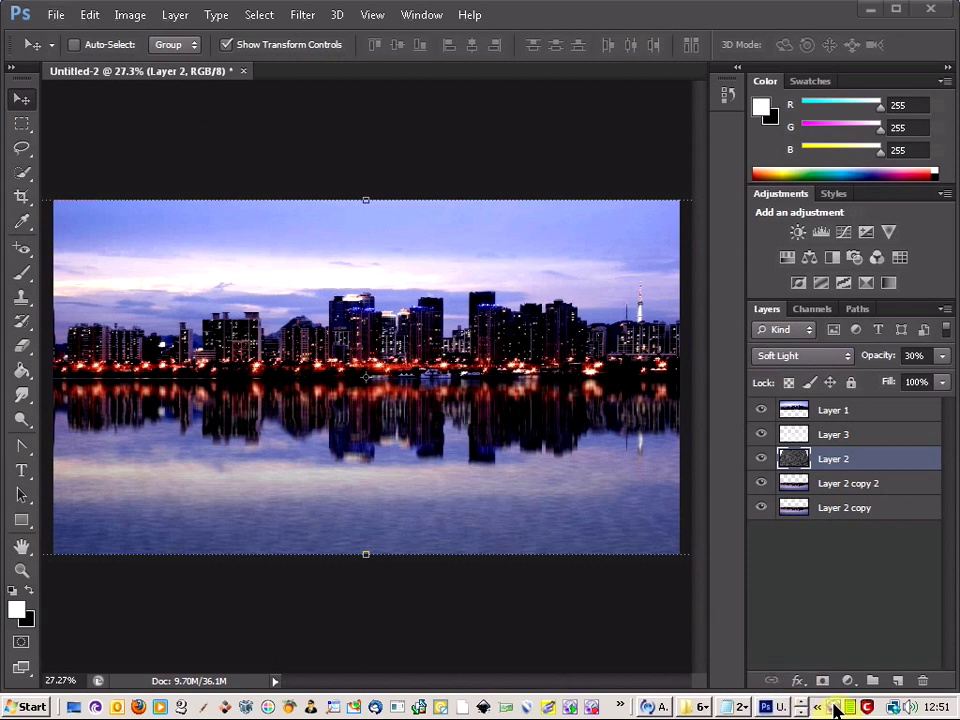